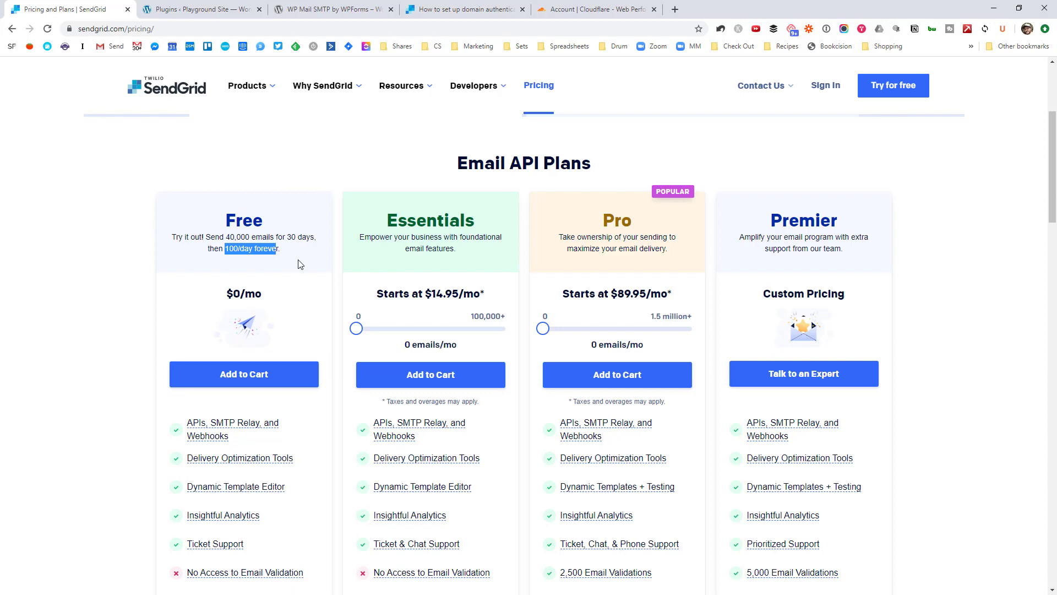
# Step: Add SendGrid's Free plan to the cart to start the new account
pyautogui.click(297, 265)
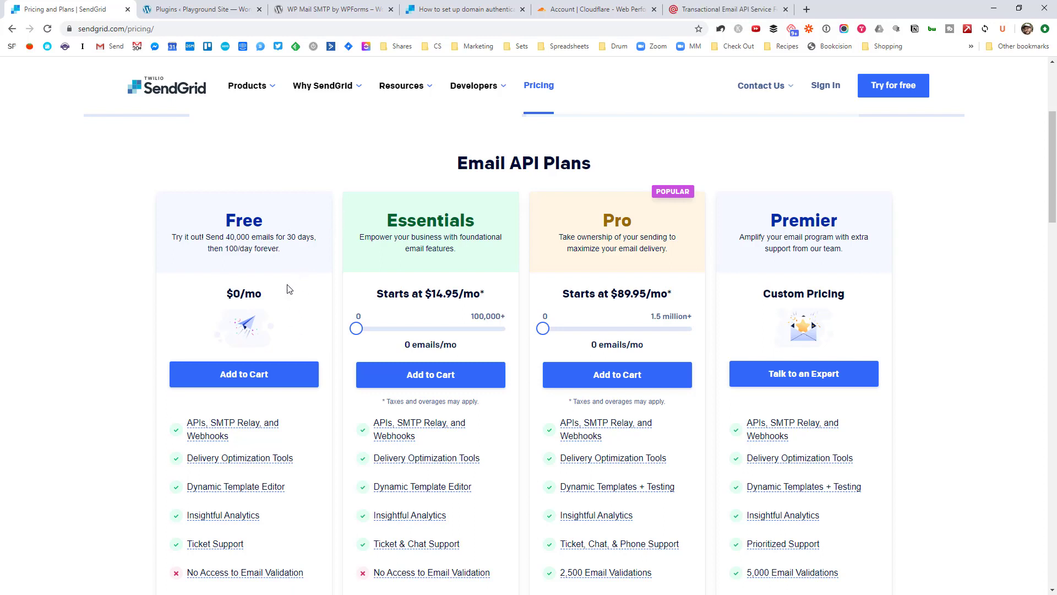
pyautogui.click(258, 379)
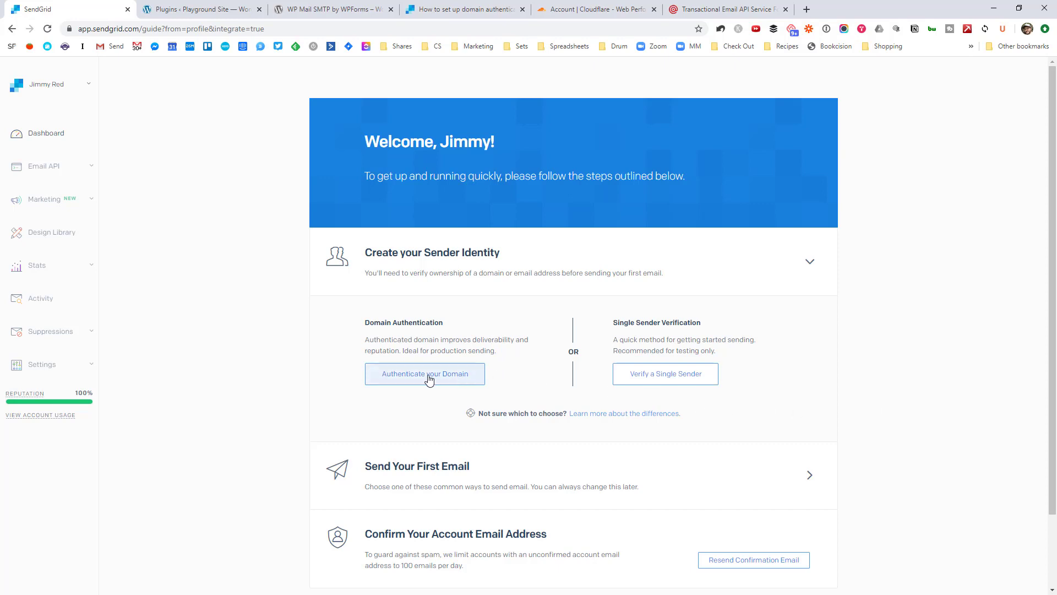
# Step: Choose Authenticate your Domain under Create your Sender Identity to start domain authentication
pyautogui.moveTo(373, 535); pyautogui.dragTo(549, 541)
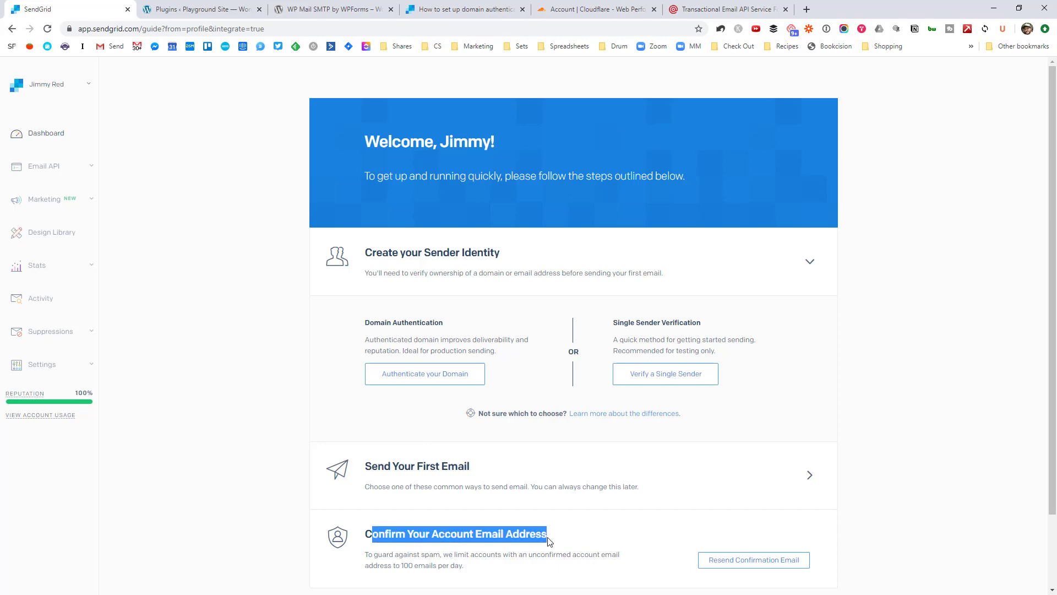
pyautogui.click(556, 541)
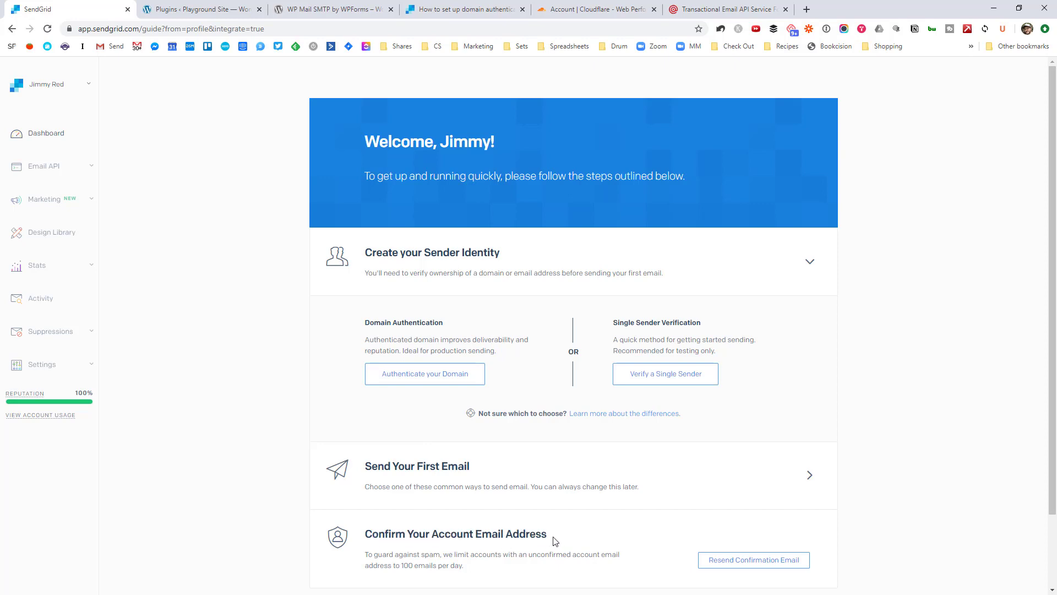
pyautogui.click(430, 376)
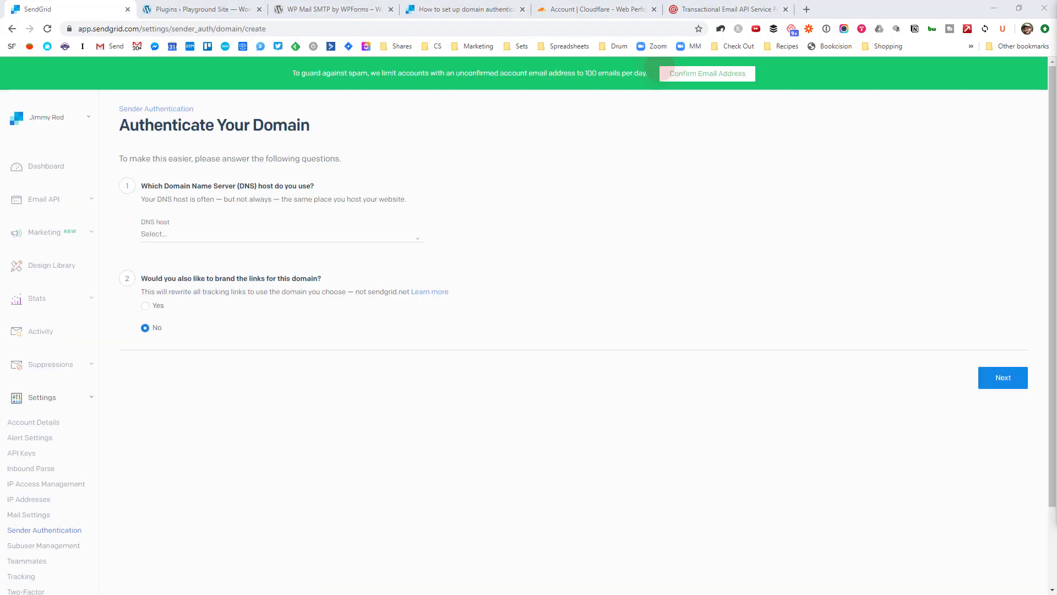
pyautogui.moveTo(391, 75); pyautogui.dragTo(609, 76)
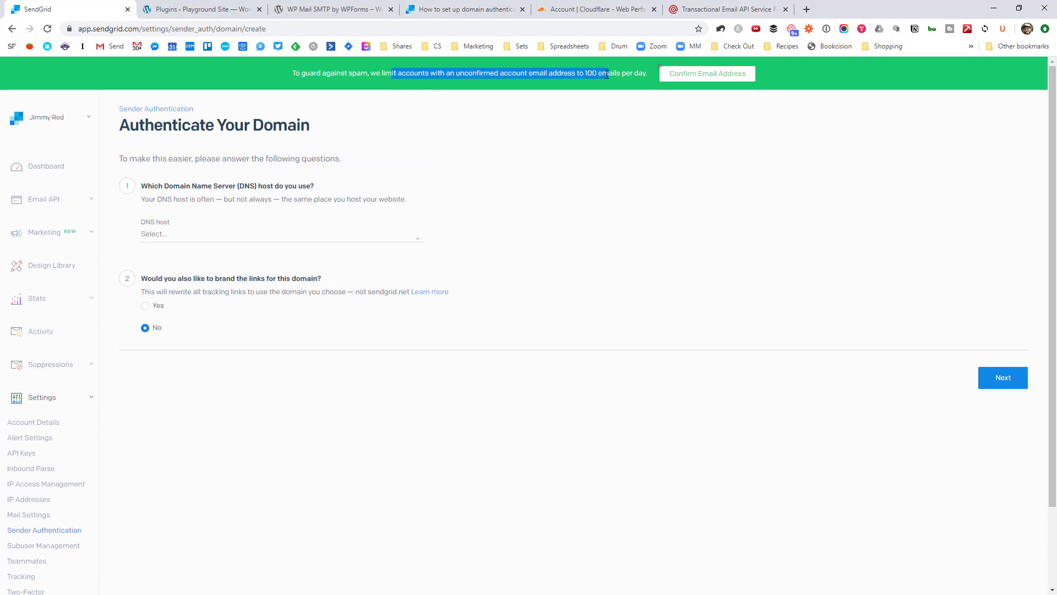
pyautogui.click(605, 88)
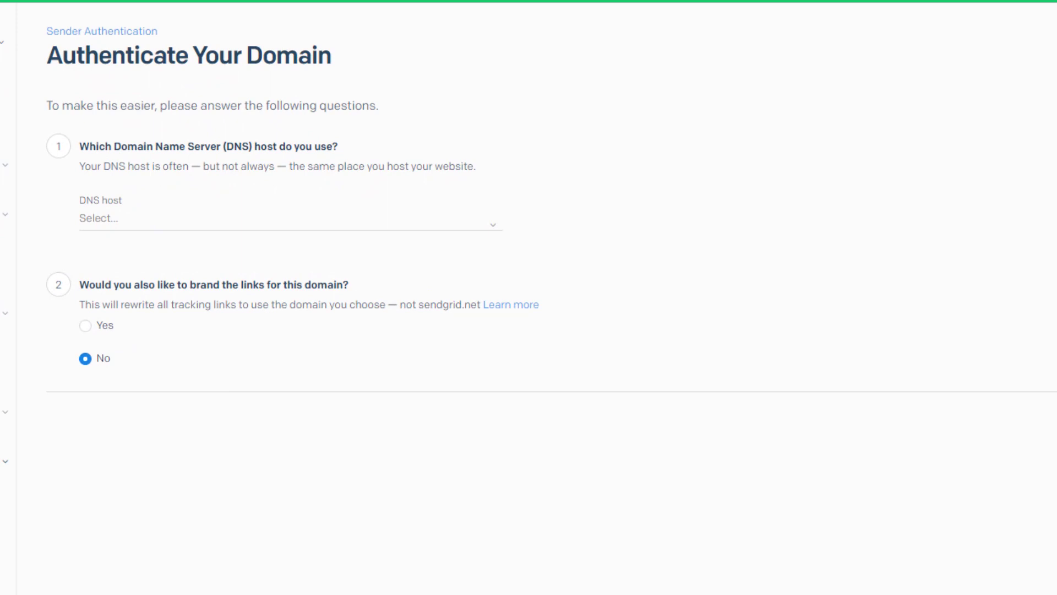
# Step: Set Cloudflare as DNS host and jimmyrose.co as From Domain to generate the CNAME records
pyautogui.click(429, 218)
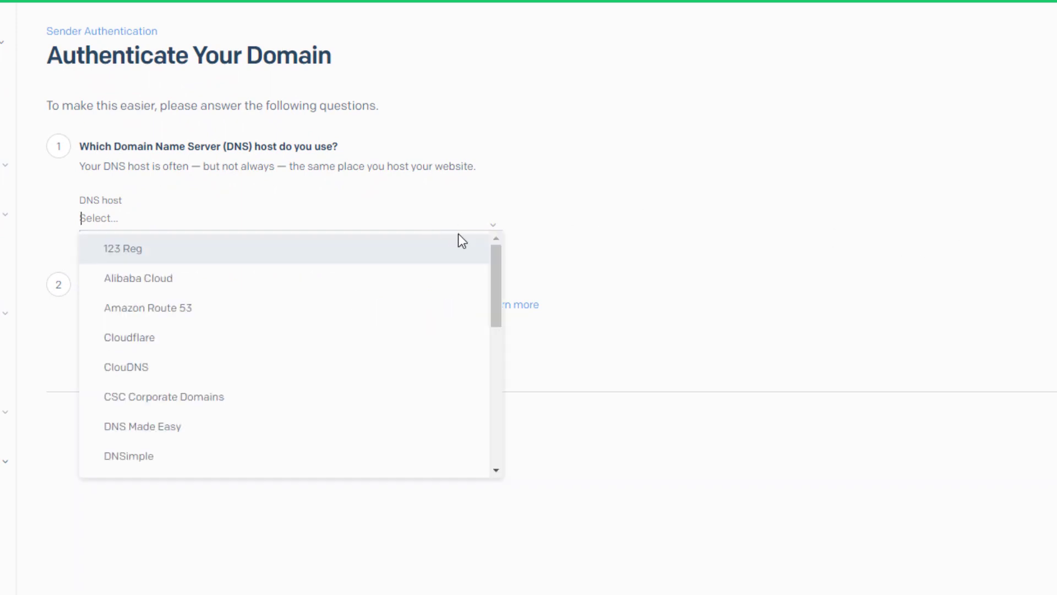
pyautogui.moveTo(497, 272)
pyautogui.mouseDown()
pyautogui.moveTo(497, 445)
pyautogui.moveTo(496, 263)
pyautogui.mouseUp()
pyautogui.click(244, 337)
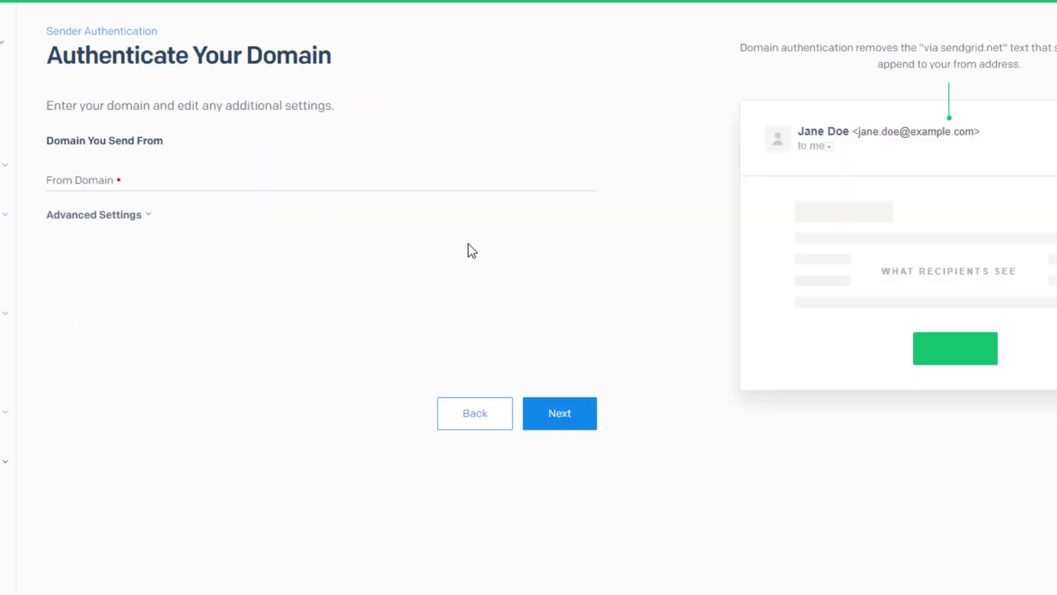
pyautogui.click(325, 185)
pyautogui.write('jim')
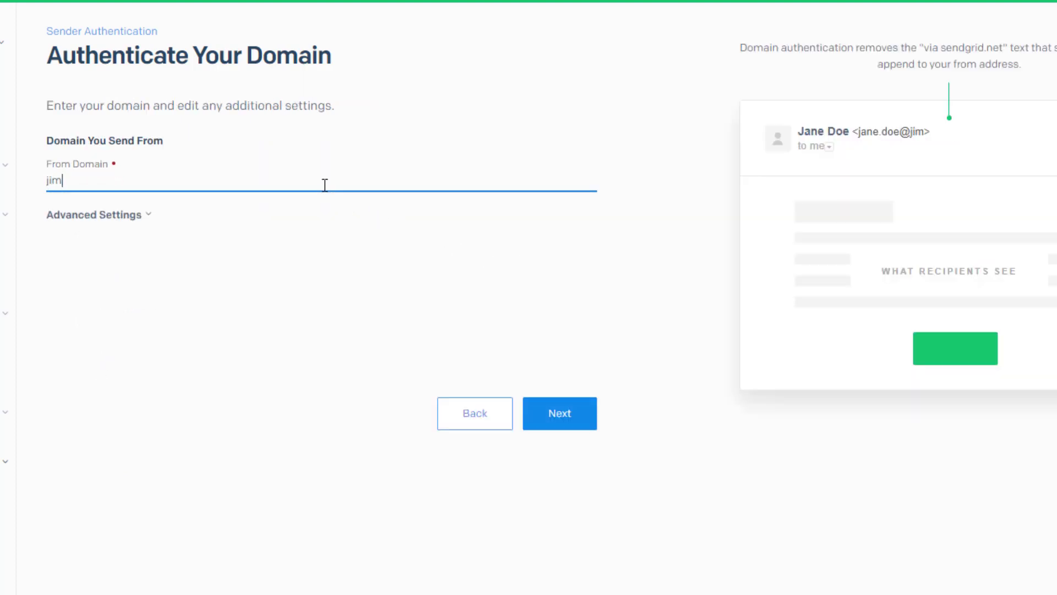
pyautogui.write('myrose.co')
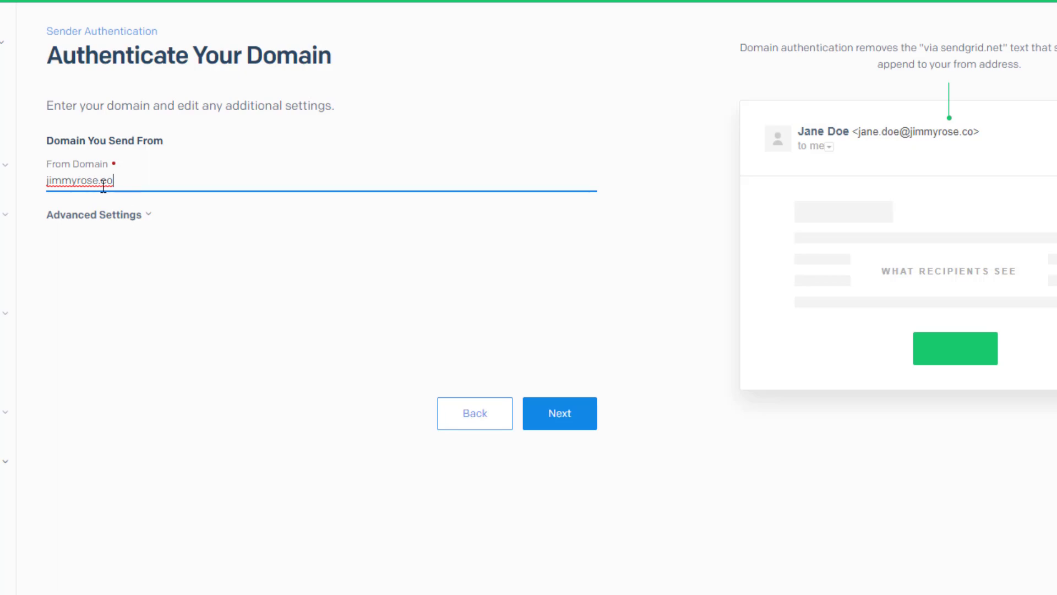
pyautogui.click(133, 218)
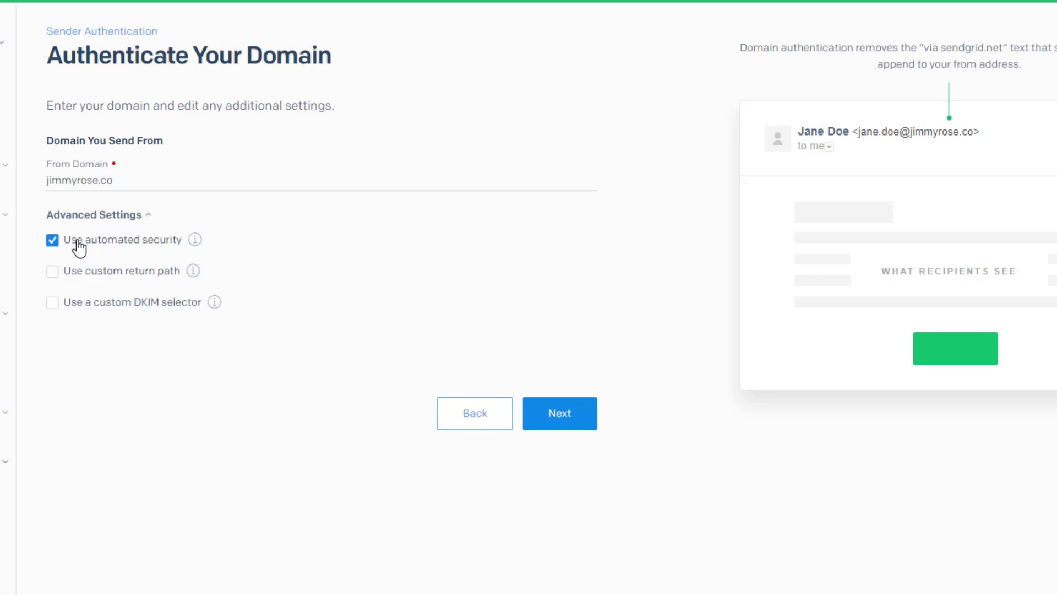
pyautogui.click(134, 217)
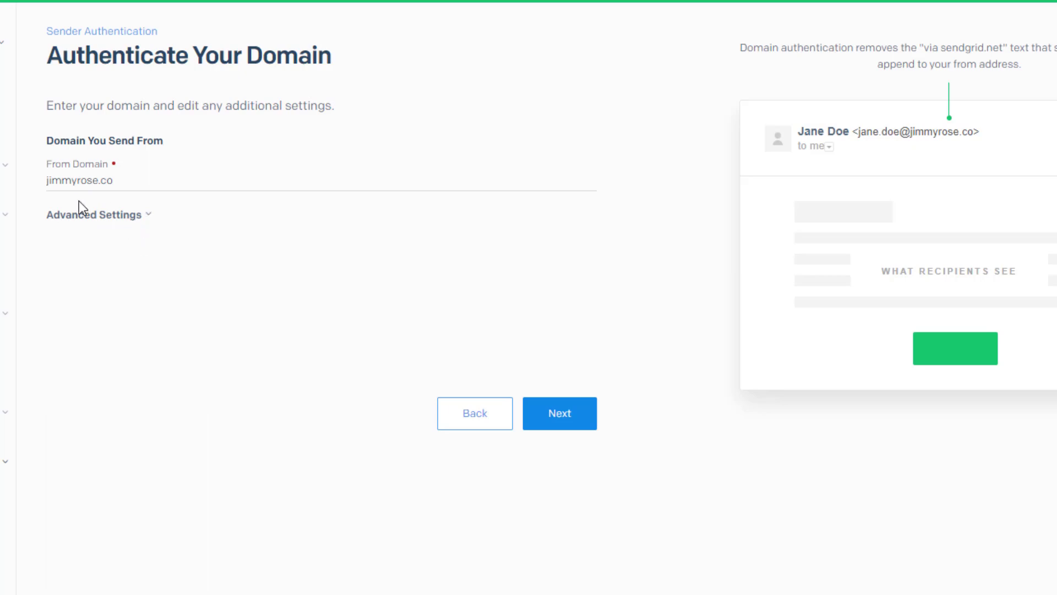
pyautogui.click(585, 412)
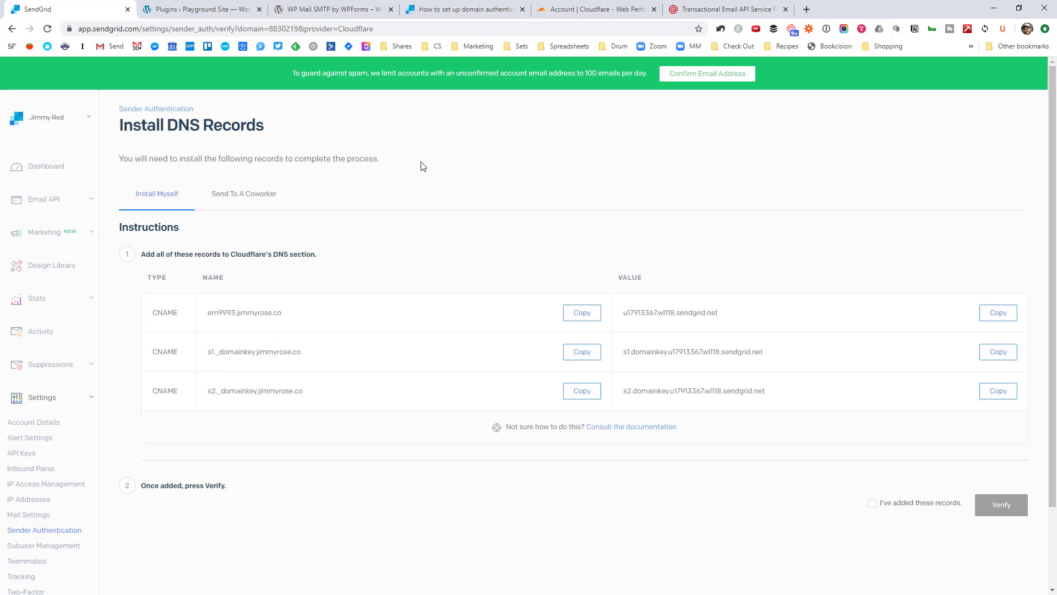
pyautogui.click(567, 3)
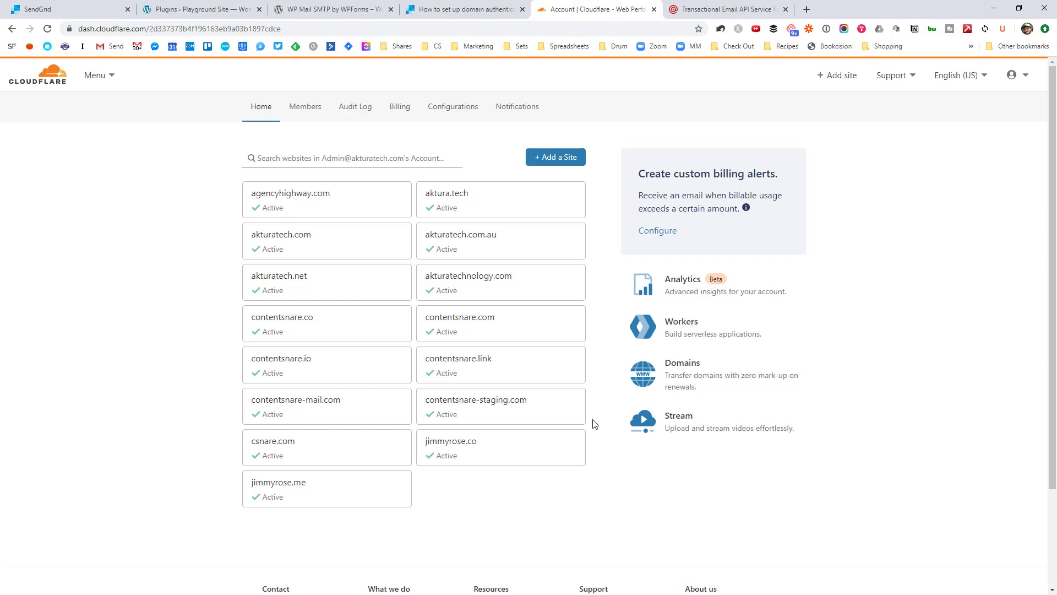
# Step: Open jimmyrose.co's DNS page in Cloudflare and copy SendGrid's first CNAME record name
pyautogui.click(478, 453)
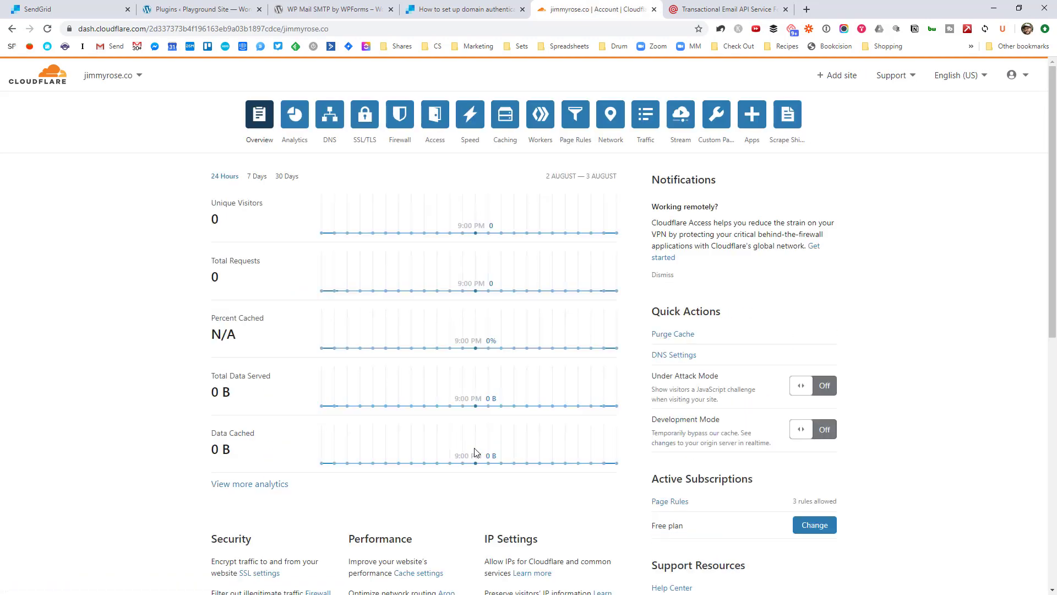
pyautogui.click(329, 116)
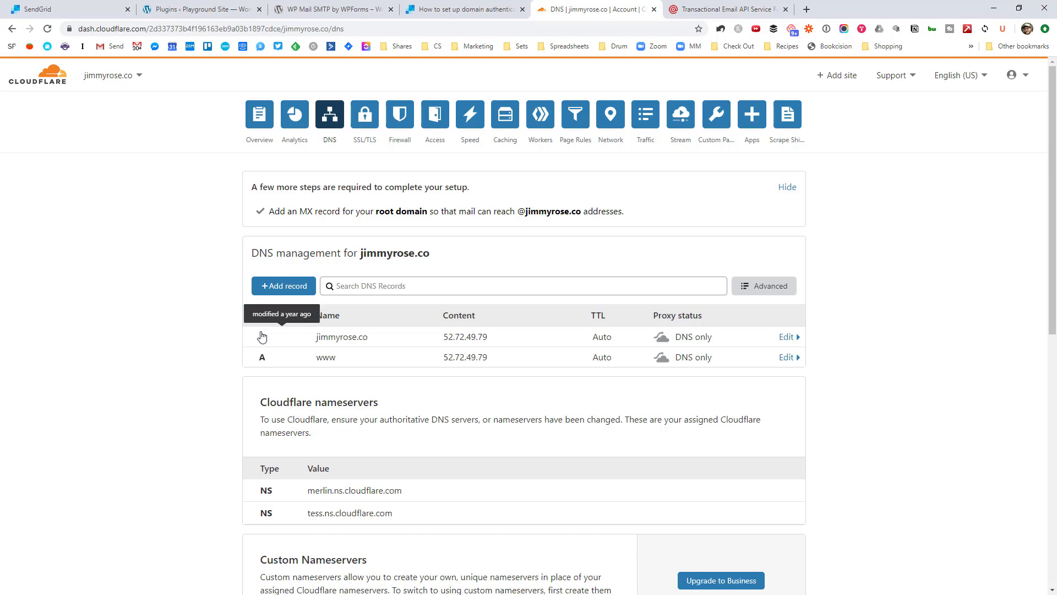
pyautogui.click(97, 9)
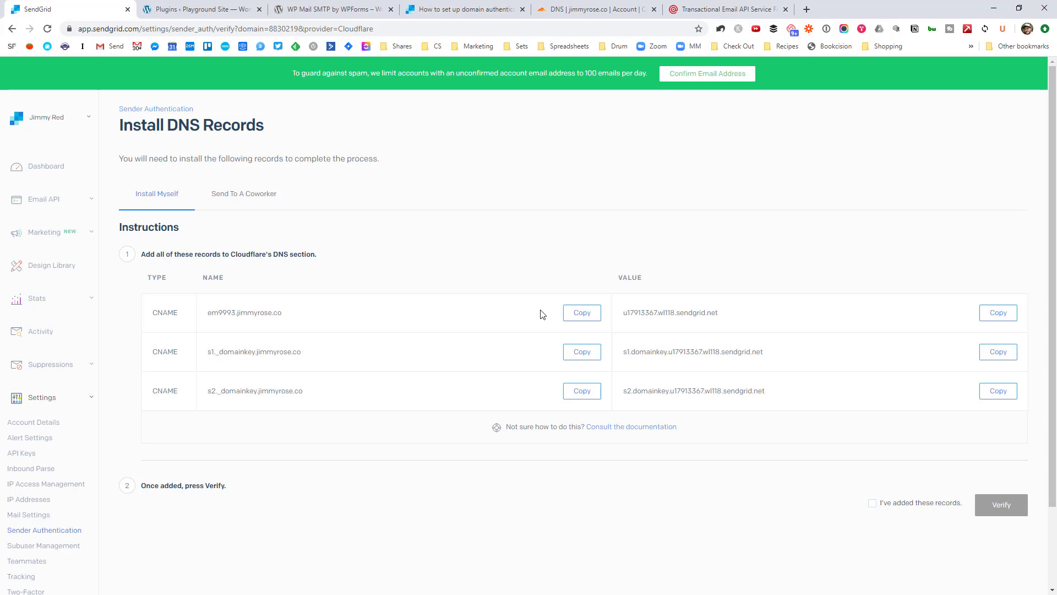
pyautogui.click(573, 314)
pyautogui.click(617, 6)
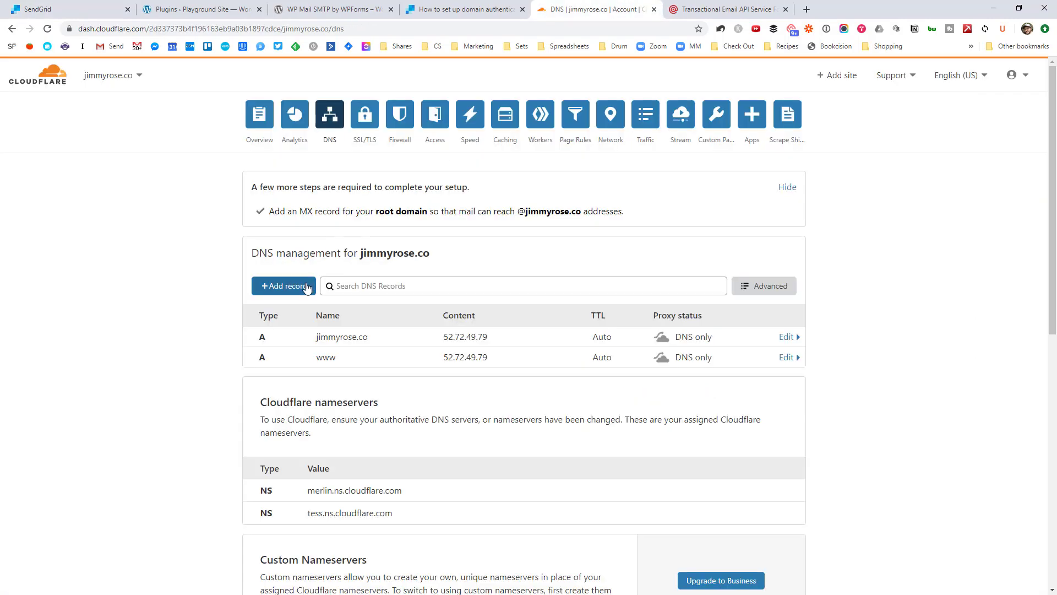
# Step: Add a DNS-only CNAME record em9993 targeting u17913367.wl118.sendgrid.net in Cloudflare
pyautogui.click(307, 287)
pyautogui.click(296, 354)
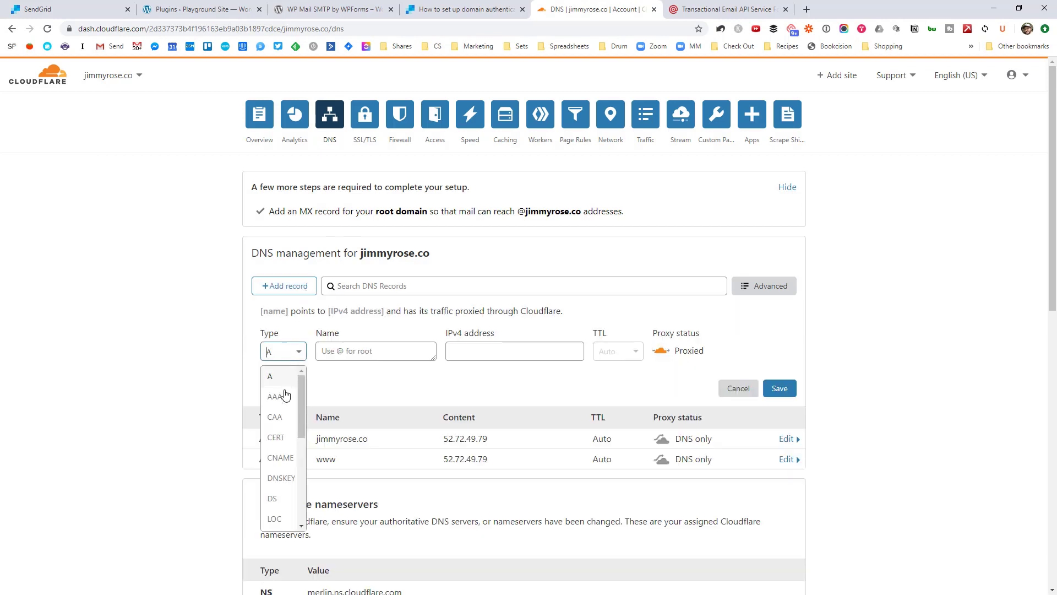
pyautogui.click(278, 457)
pyautogui.hotkey('ctrl', 'v')
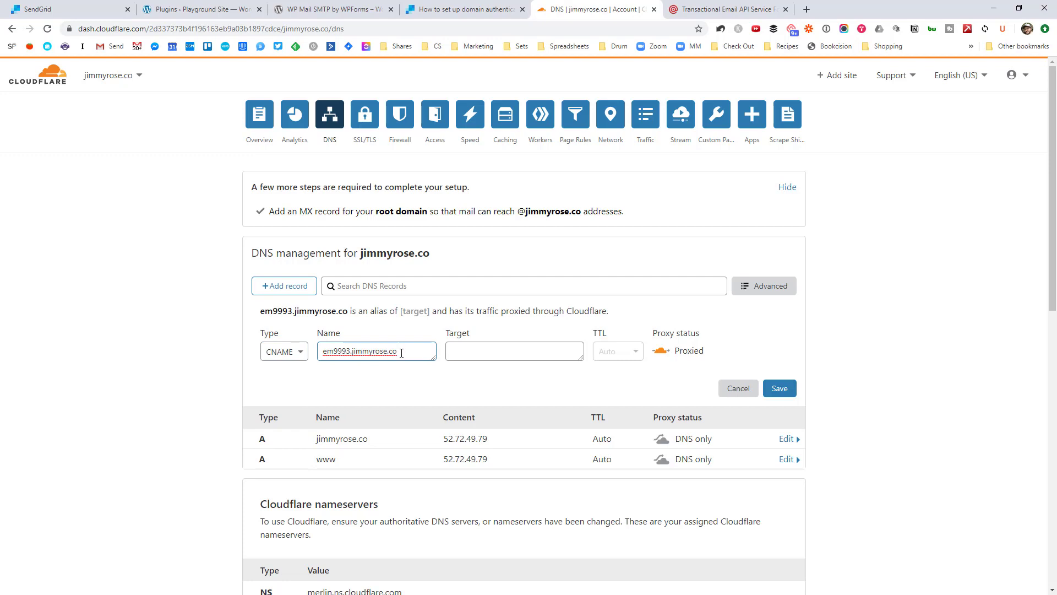
pyautogui.click(66, 9)
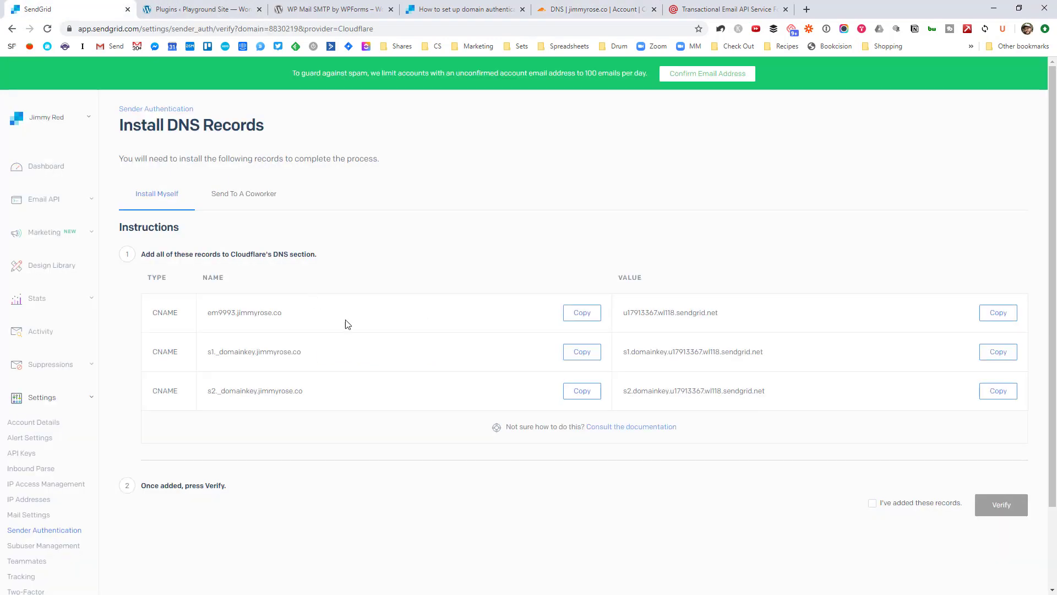
pyautogui.click(997, 312)
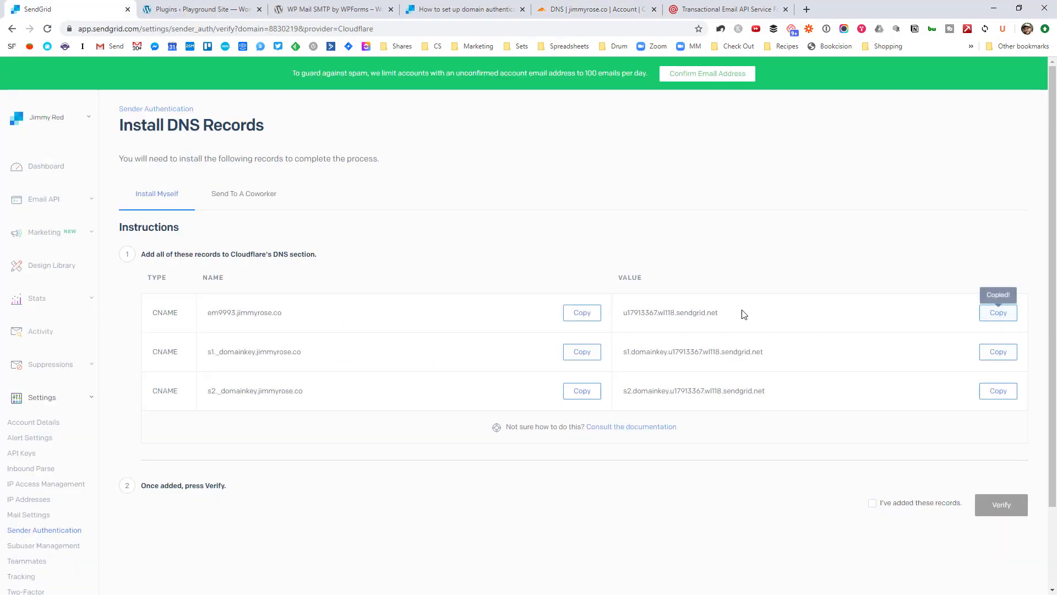
pyautogui.click(597, 9)
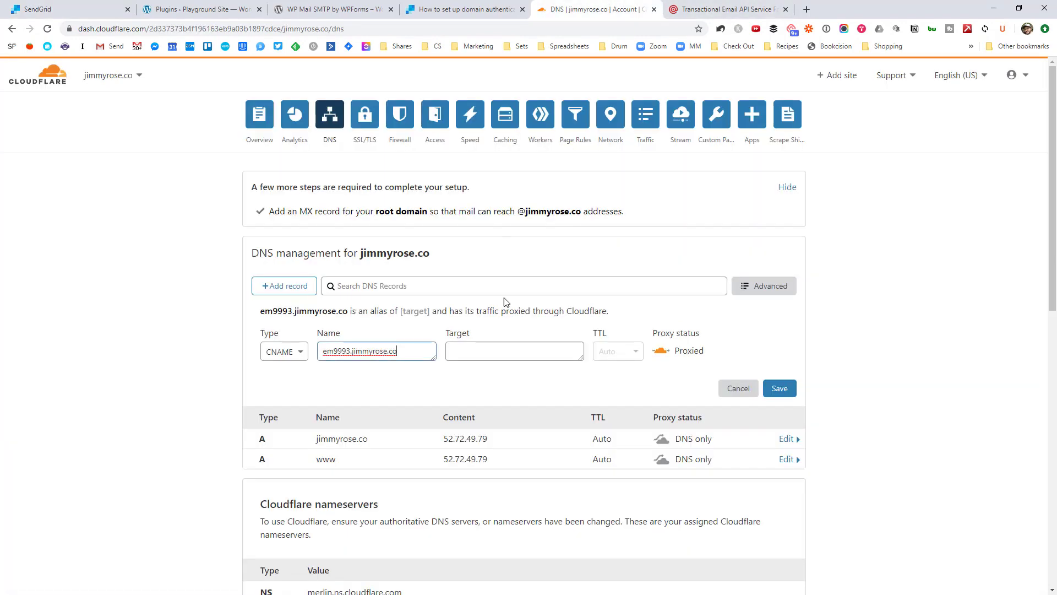
pyautogui.click(520, 351)
pyautogui.hotkey('ctrl', 'v')
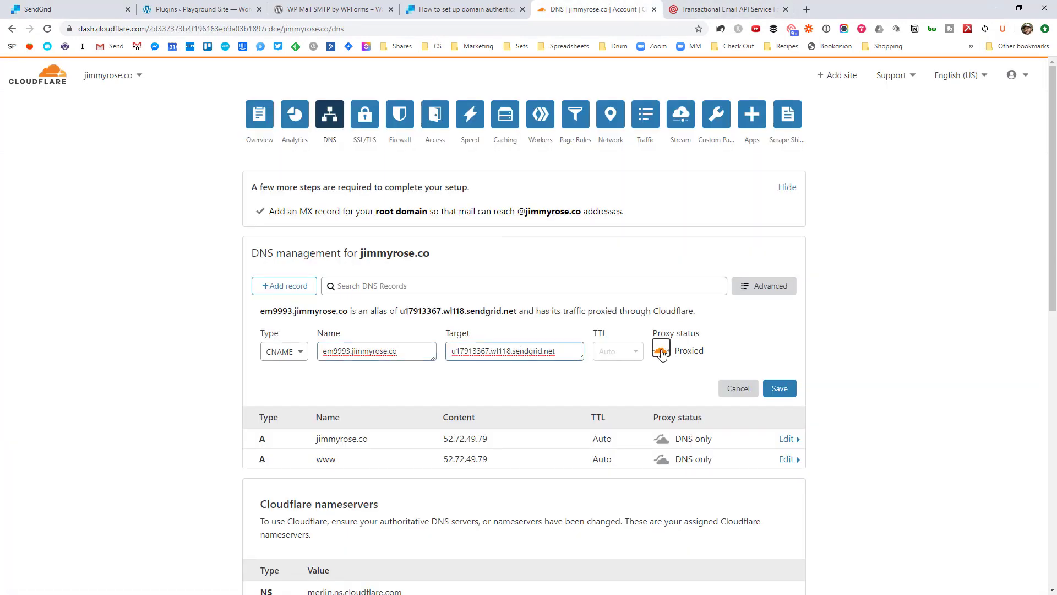
pyautogui.click(662, 347)
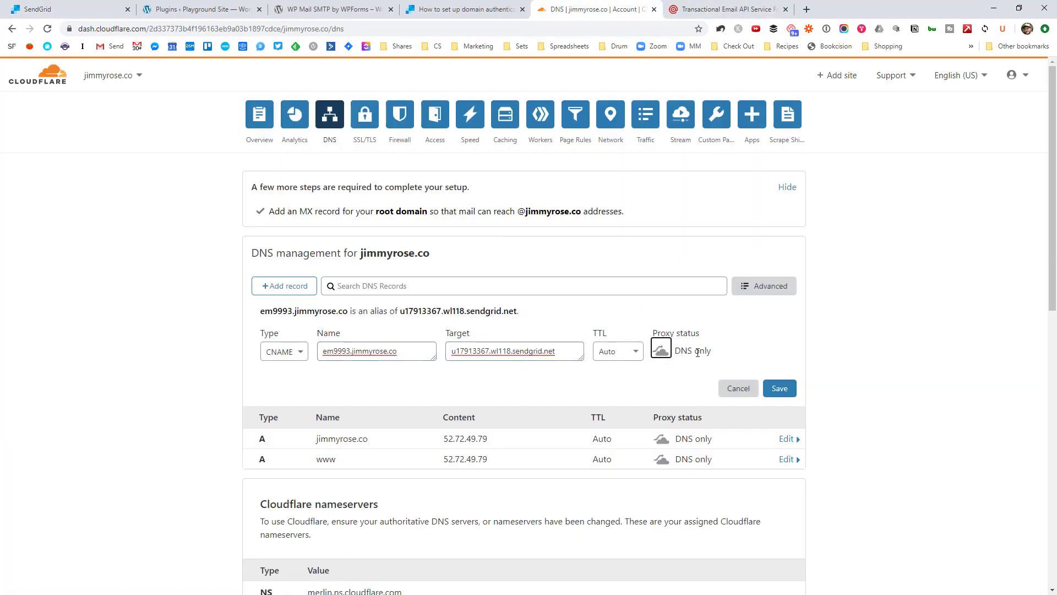
pyautogui.click(780, 388)
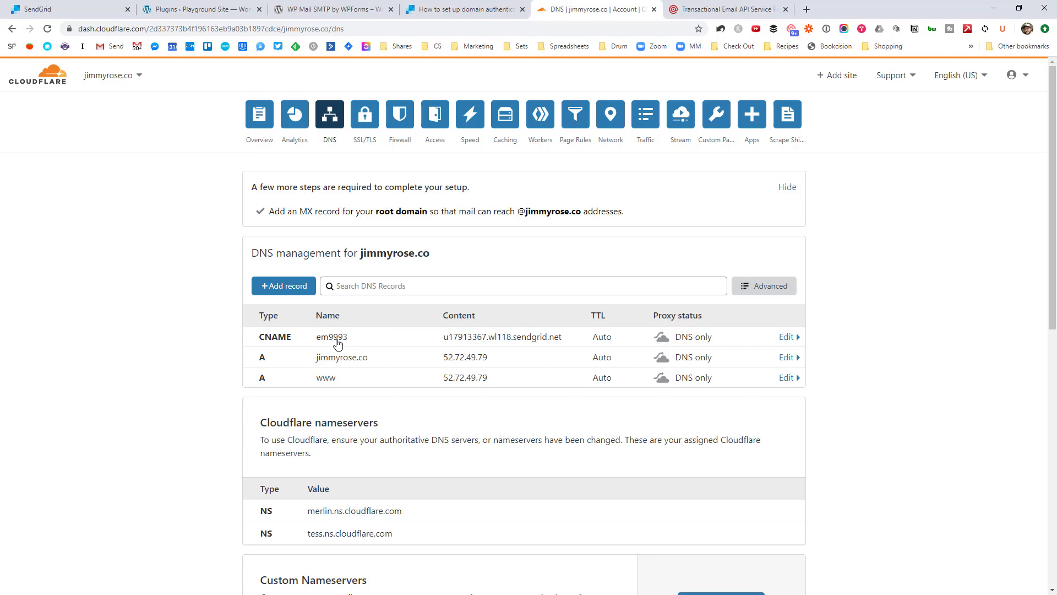
pyautogui.click(293, 286)
# Step: Create a new CNAME record named s1._domainkey, copied from SendGrid's records
pyautogui.click(296, 350)
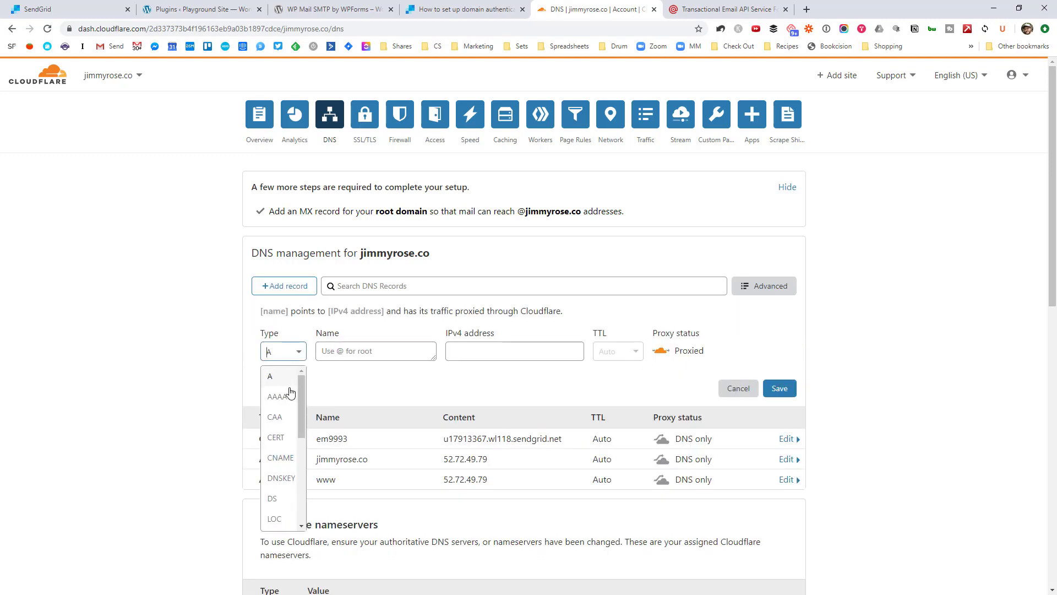
pyautogui.click(275, 455)
pyautogui.click(110, 9)
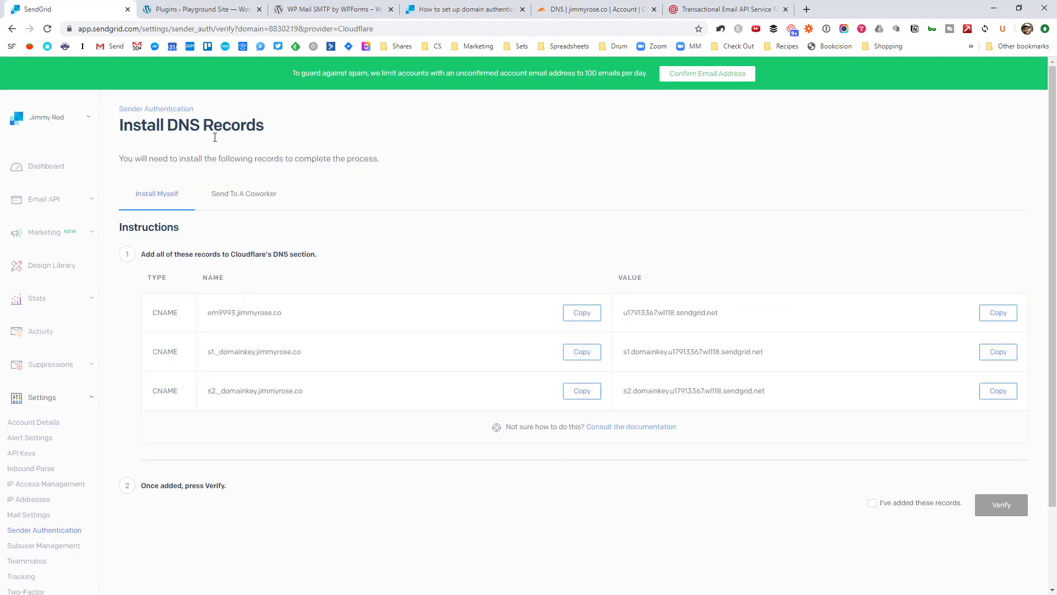
pyautogui.click(574, 354)
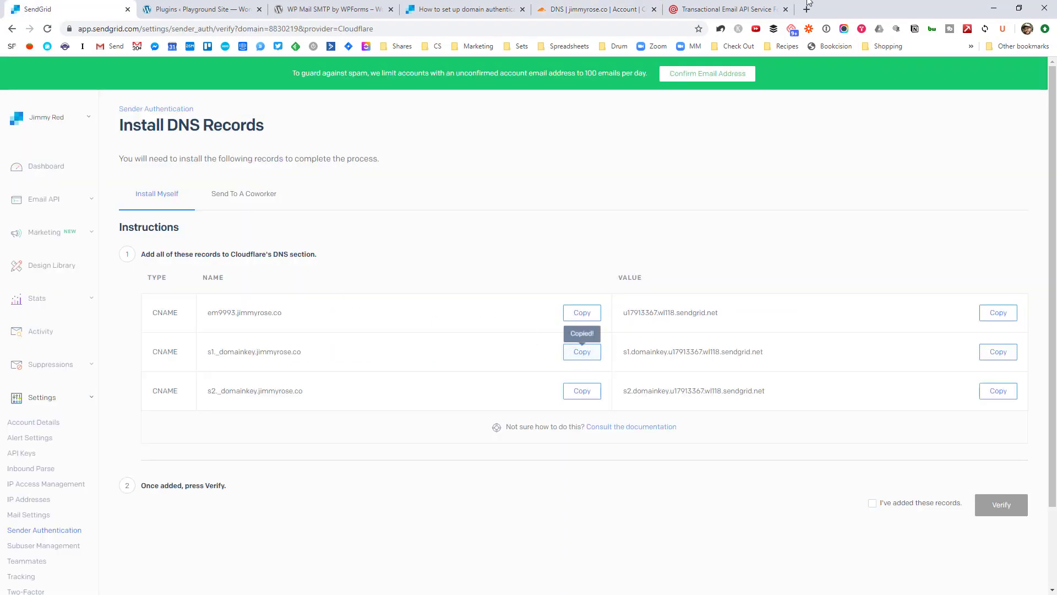
pyautogui.click(565, 10)
pyautogui.hotkey('ctrl', 'v')
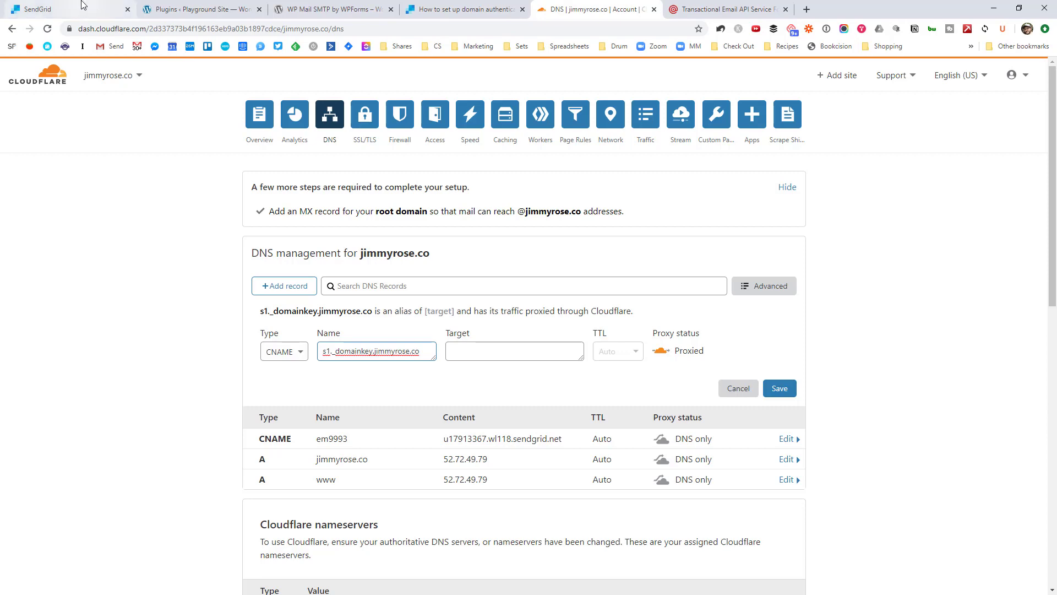
# Step: Point s1._domainkey to its SendGrid target as DNS only and save it
pyautogui.click(75, 9)
pyautogui.click(999, 355)
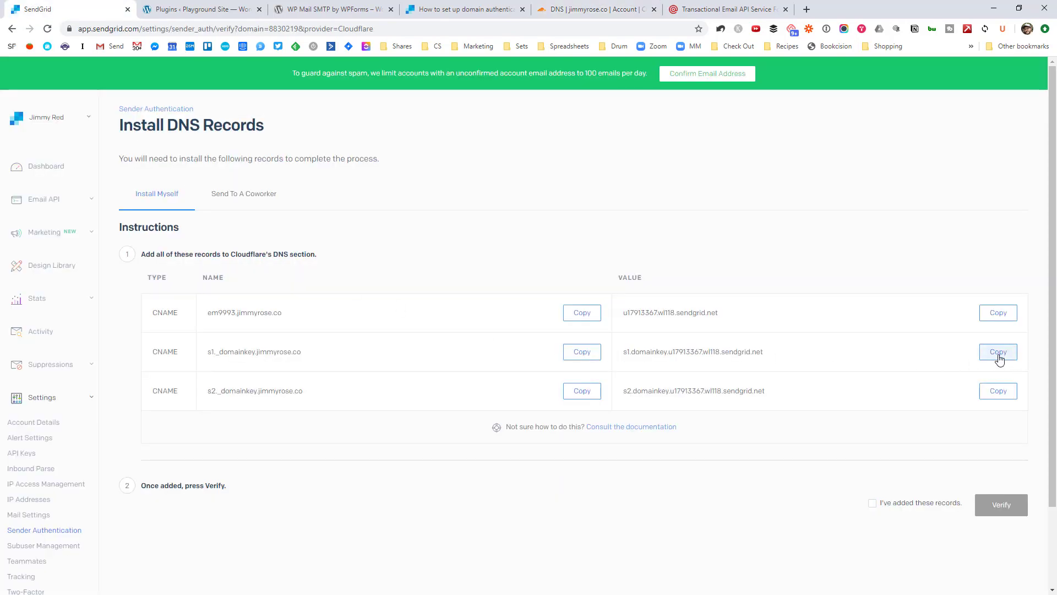
pyautogui.click(564, 4)
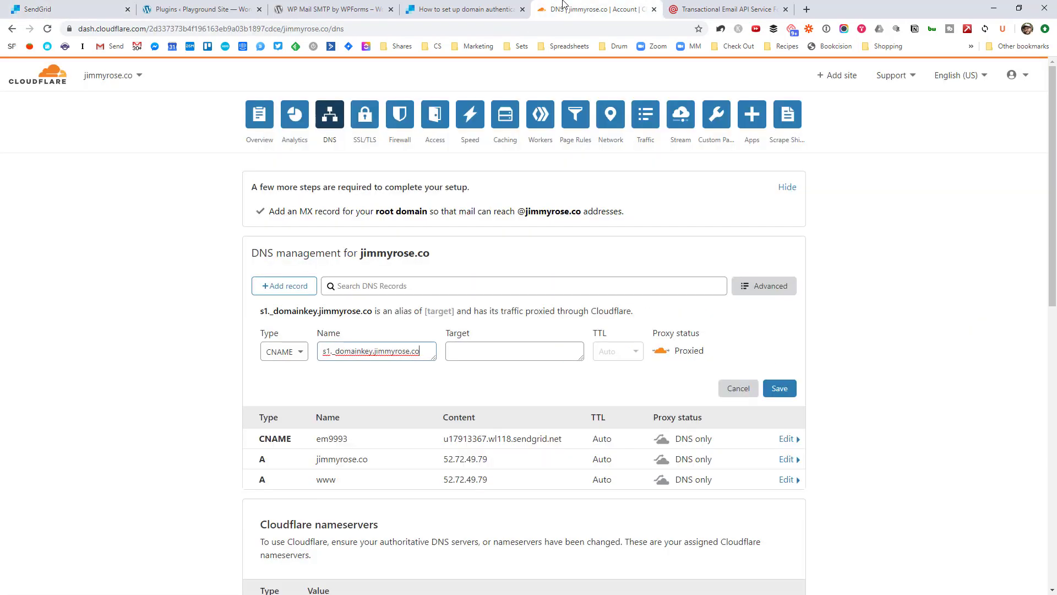
pyautogui.click(515, 351)
pyautogui.hotkey('ctrl', 'v')
pyautogui.click(660, 350)
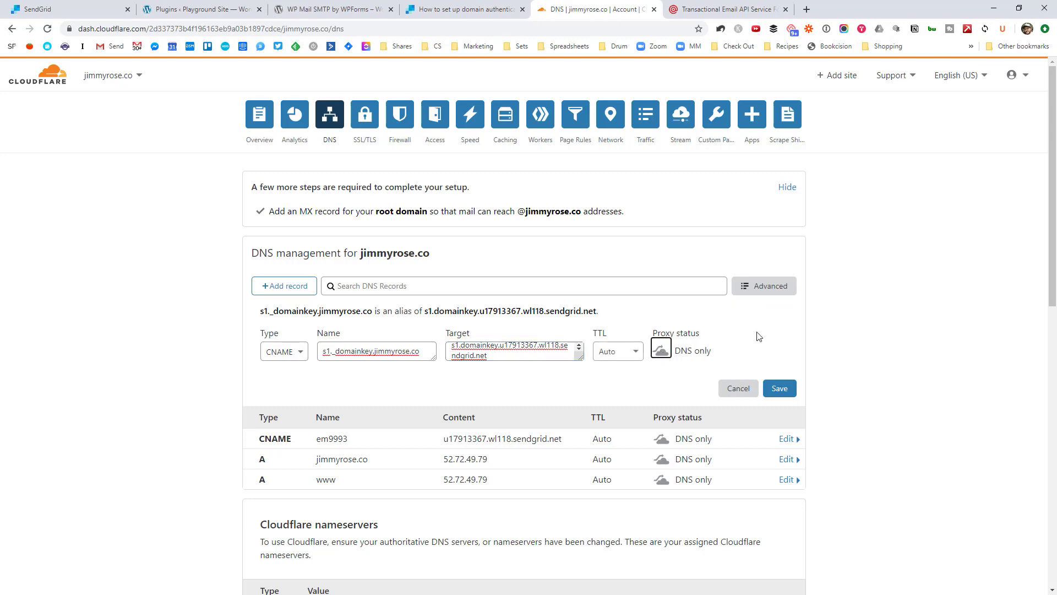
pyautogui.click(777, 389)
# Step: Start another CNAME record named s2._domainkey, copied from SendGrid's records
pyautogui.click(284, 285)
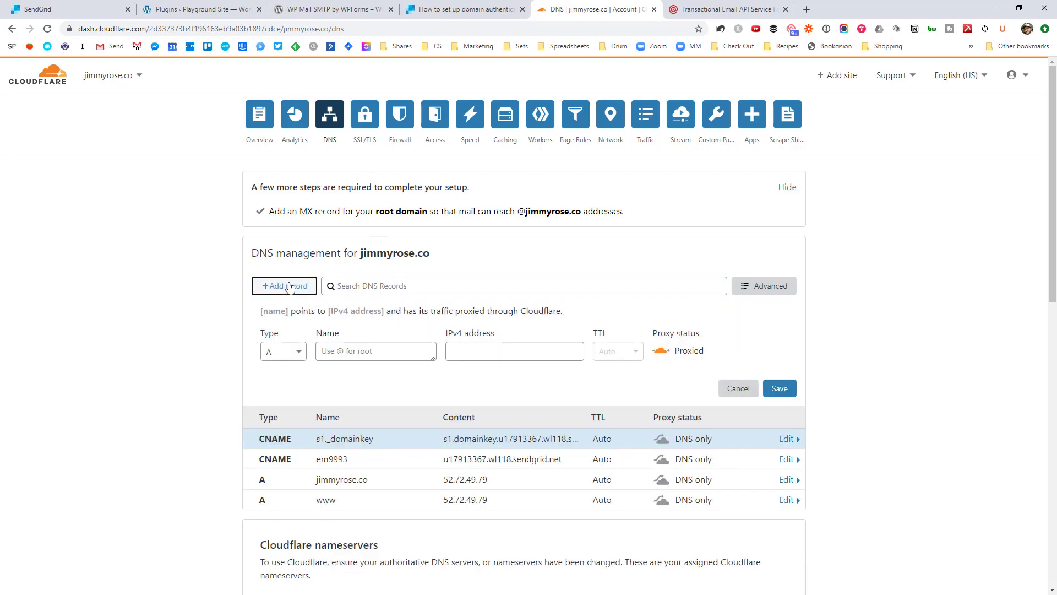
pyautogui.click(284, 351)
pyautogui.click(276, 440)
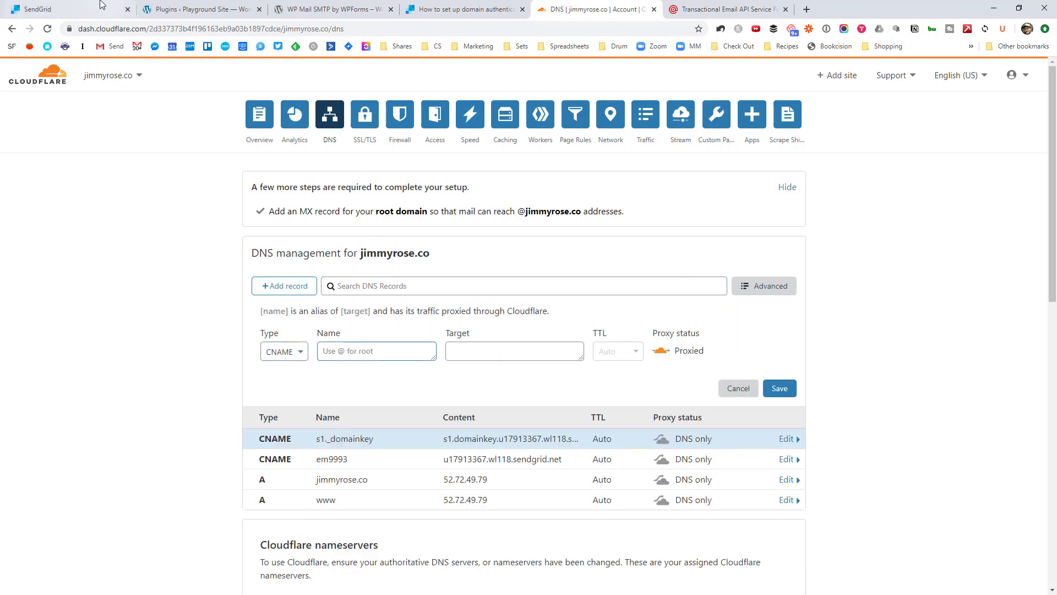
pyautogui.click(83, 8)
pyautogui.click(582, 390)
pyautogui.click(584, 9)
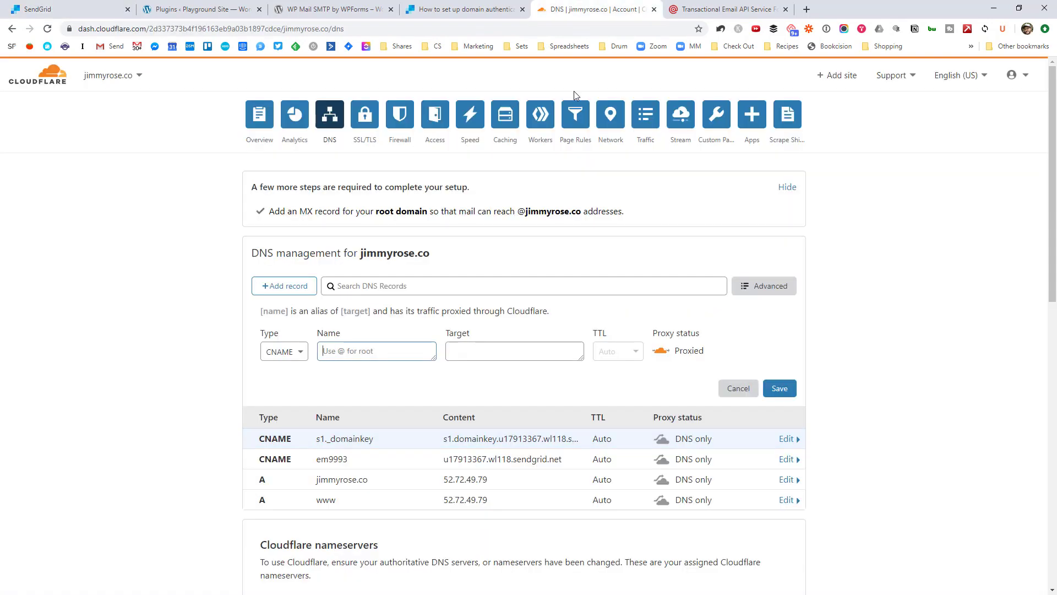
pyautogui.click(354, 286)
pyautogui.hotkey('ctrl', 'v')
# Step: Give s2._domainkey its SendGrid target, set it to DNS only, and save
pyautogui.click(82, 9)
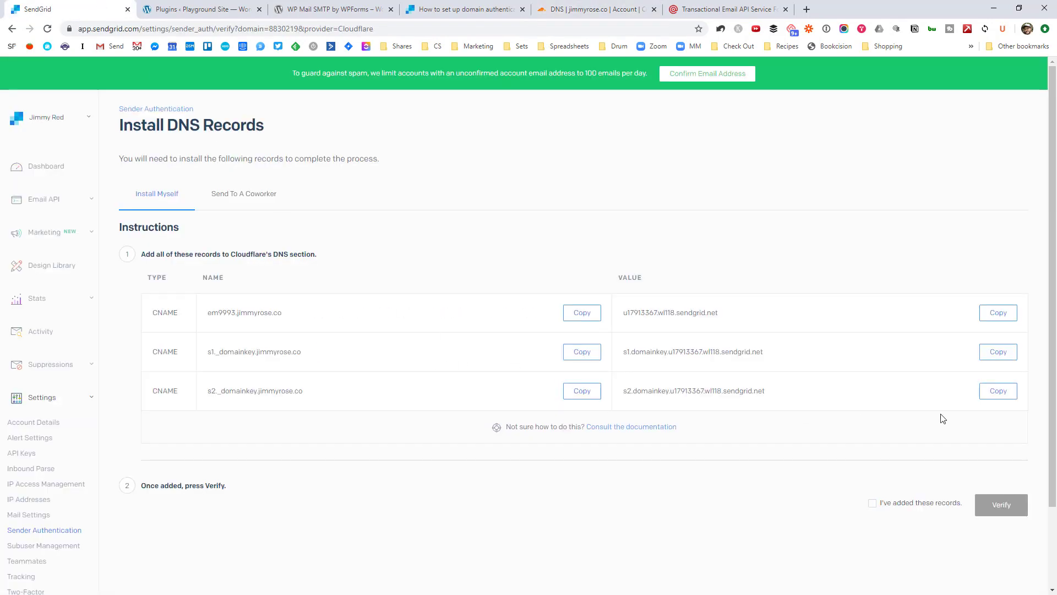
pyautogui.click(999, 390)
pyautogui.click(556, 8)
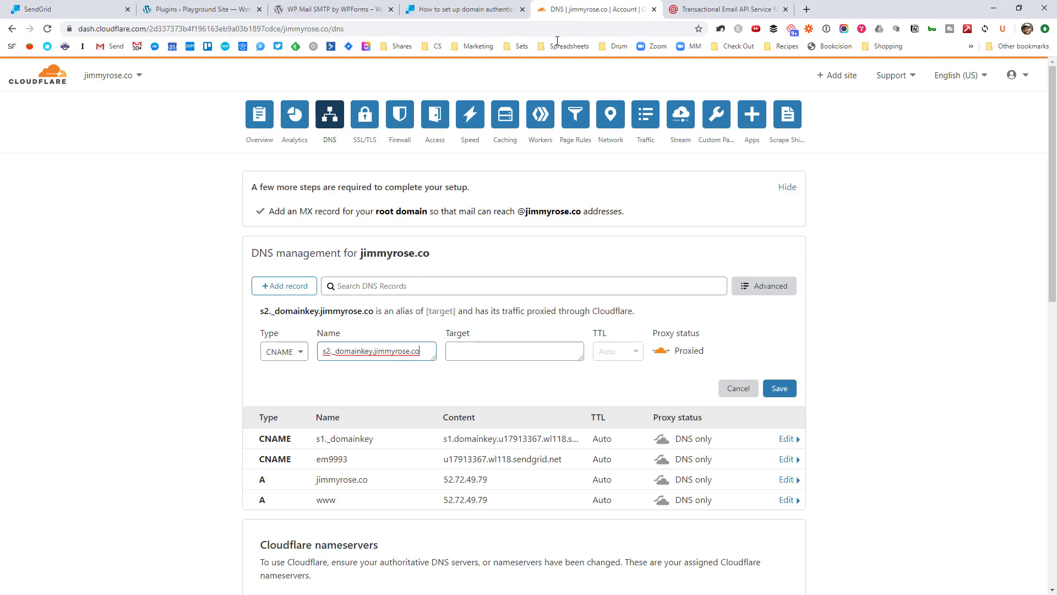
pyautogui.click(514, 350)
pyautogui.hotkey('ctrl', 'v')
pyautogui.click(661, 350)
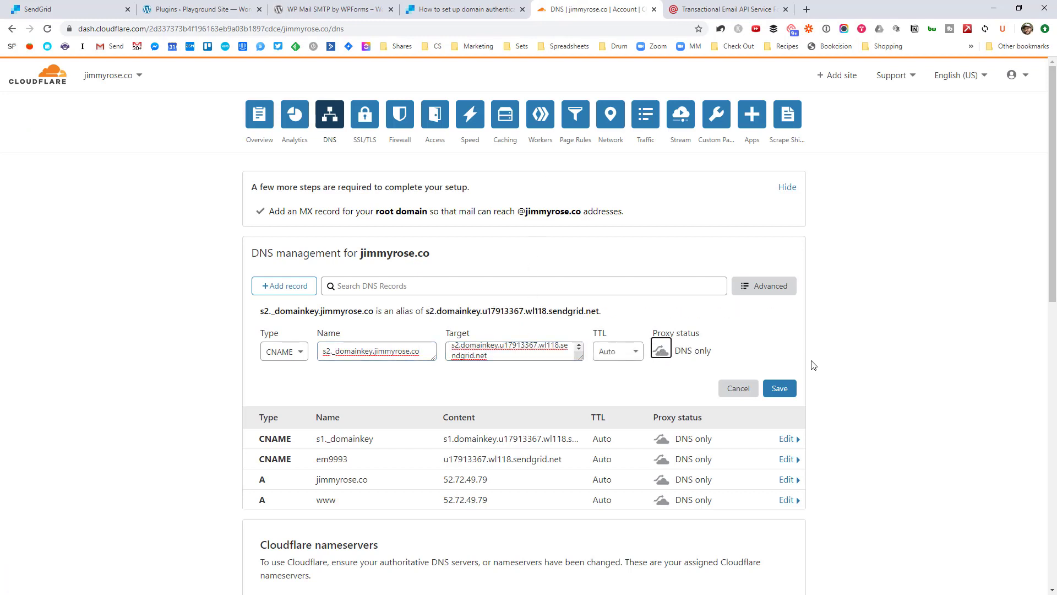
pyautogui.click(793, 390)
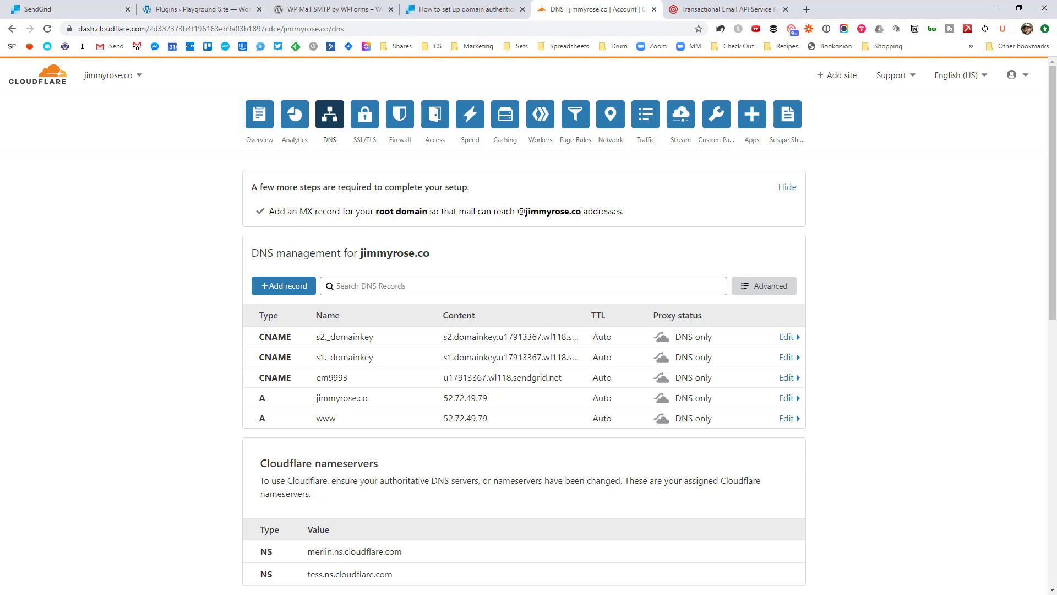
# Step: Switch back to SendGrid's DNS records page for em9993.jimmyrose.co
pyautogui.hotkey('ctrl', '1')
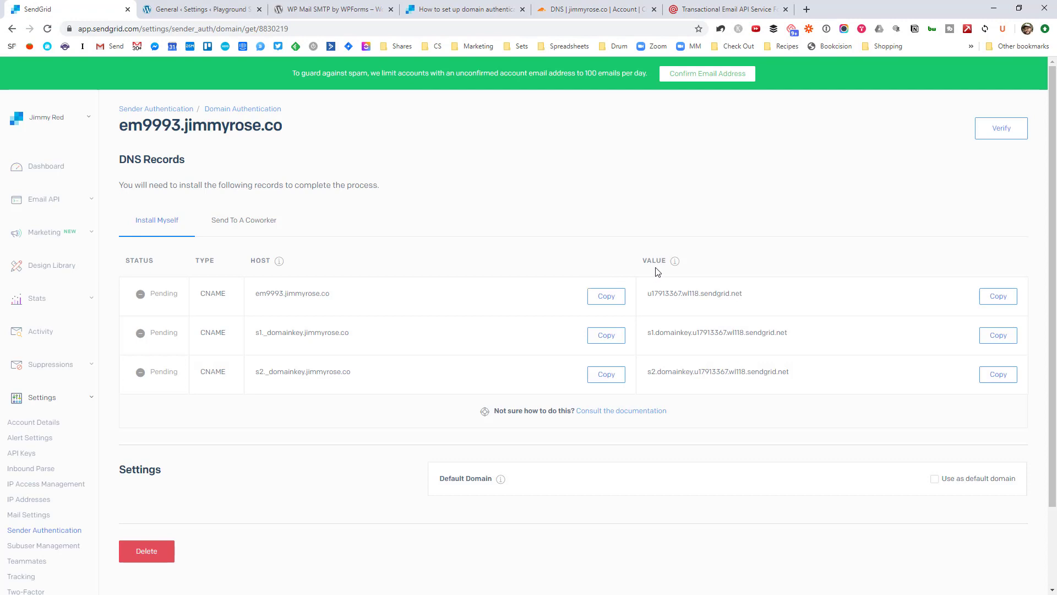
# Step: Verify the three jimmyrose.co CNAME records from SendGrid's DNS records page
pyautogui.click(1005, 135)
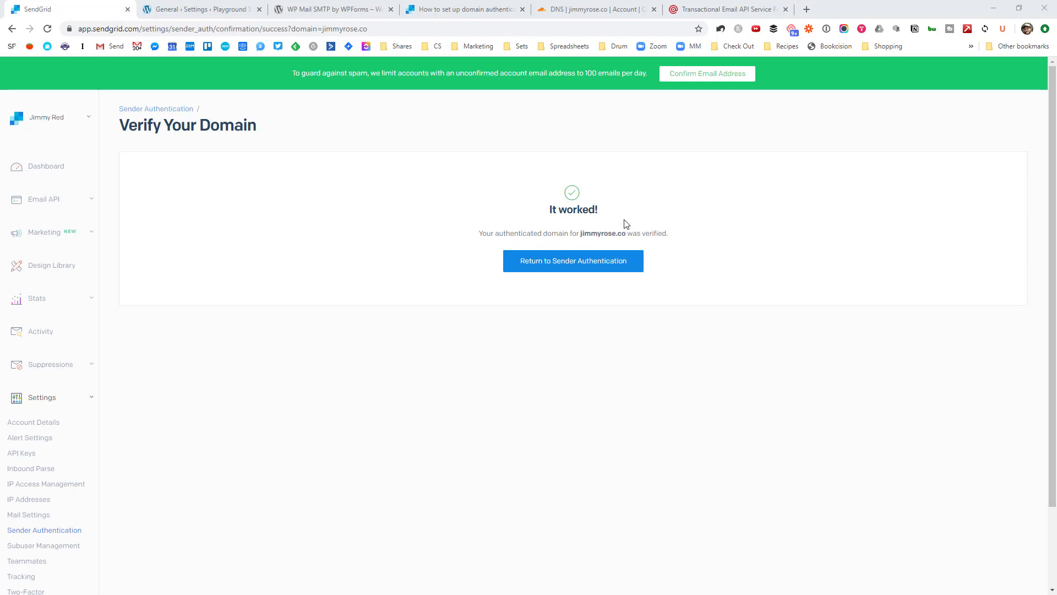
# Step: Return to Sender Authentication, check jimmyrose.co shows Verified, then open Settings > API Keys
pyautogui.moveTo(541, 212); pyautogui.dragTo(612, 213)
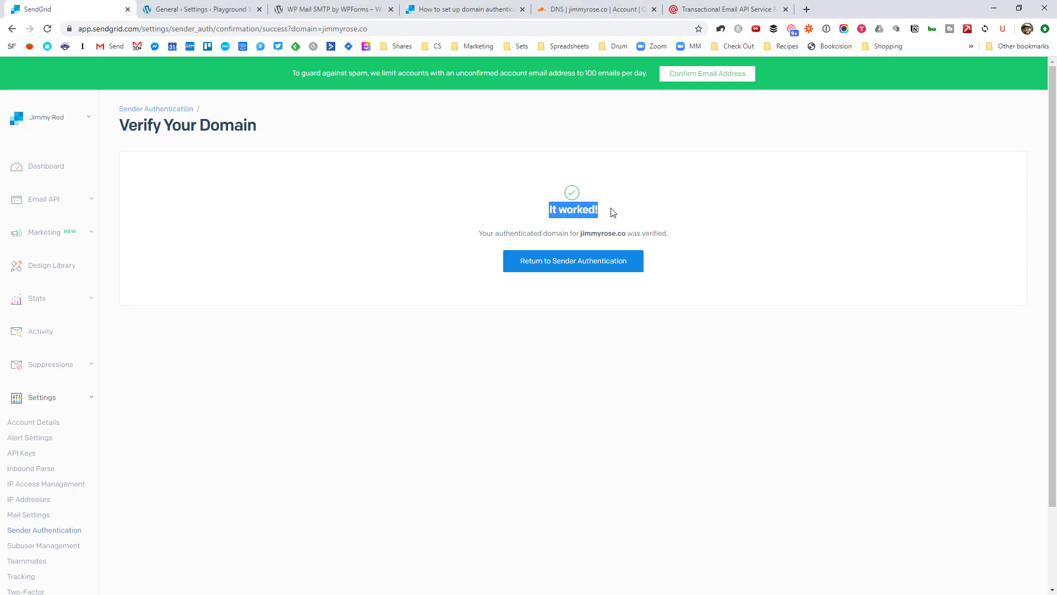
pyautogui.click(606, 264)
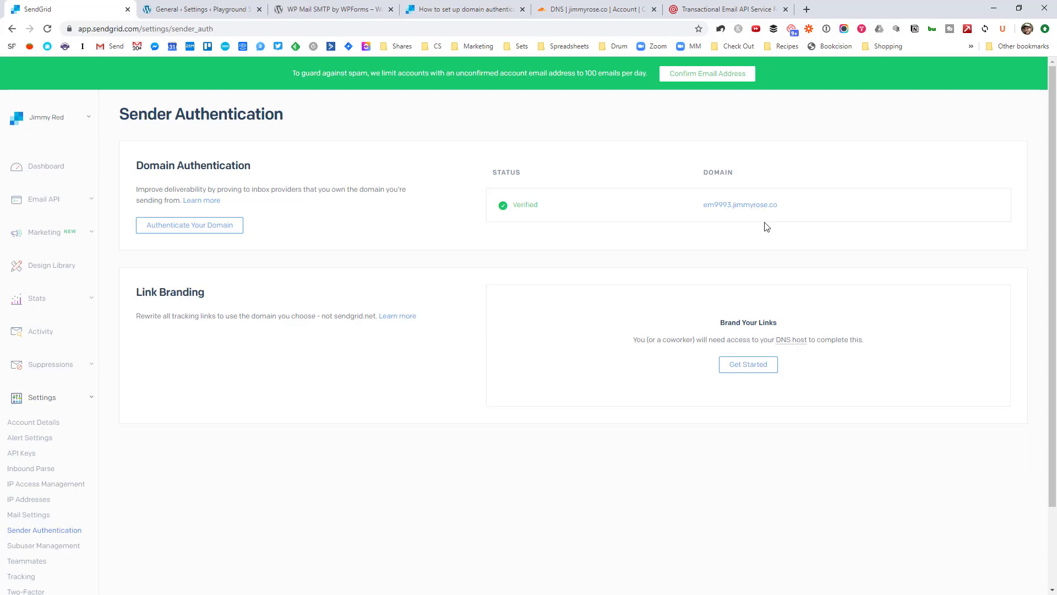
pyautogui.moveTo(554, 205); pyautogui.dragTo(499, 219)
pyautogui.click(549, 209)
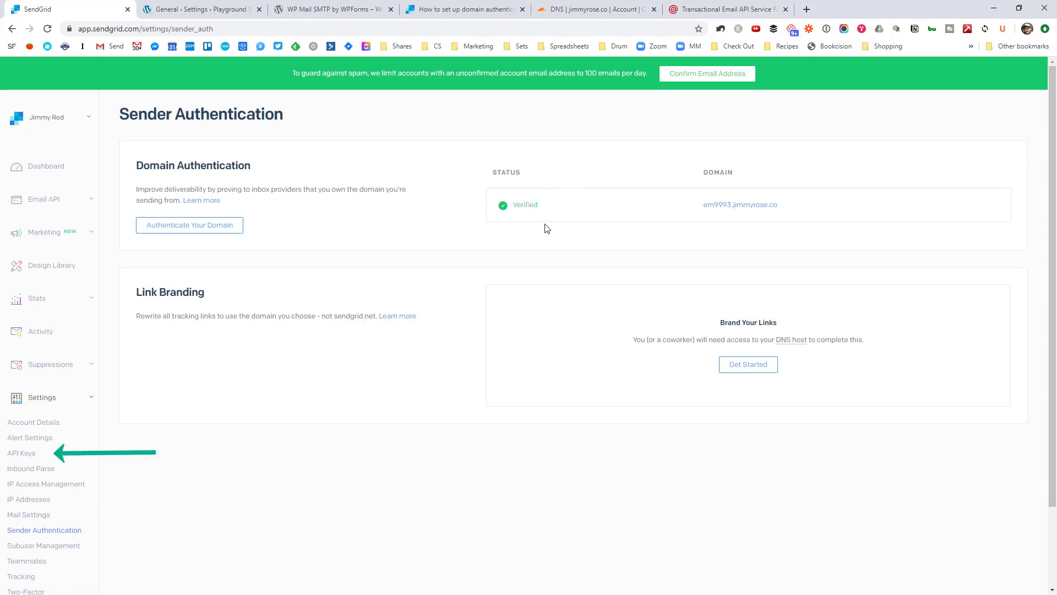
pyautogui.click(21, 455)
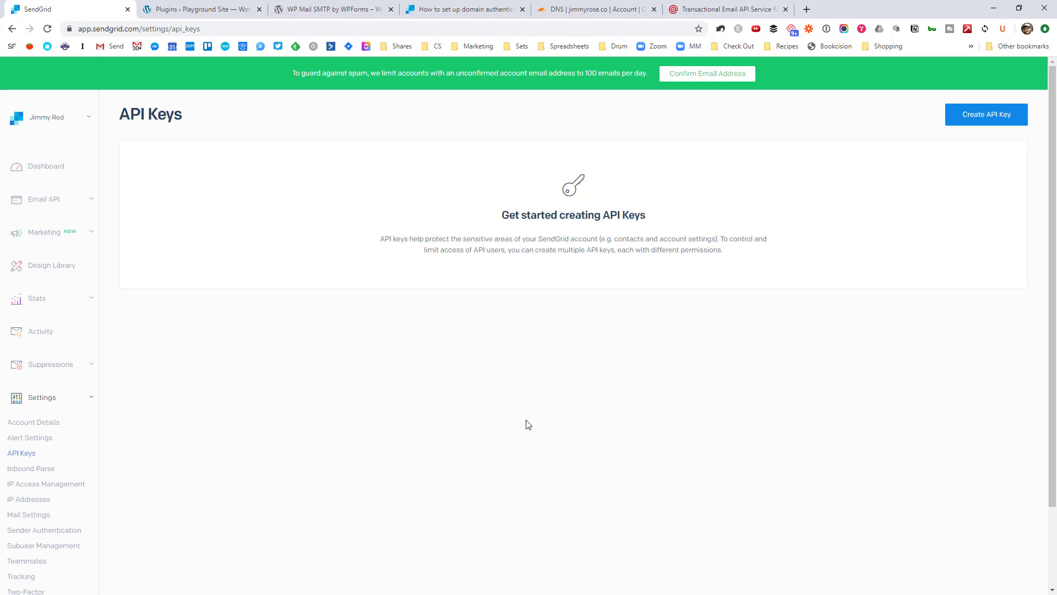
# Step: Create an API key 'JimmyRose Website' with Restricted Access and Mail Send set to Full Access
pyautogui.click(991, 118)
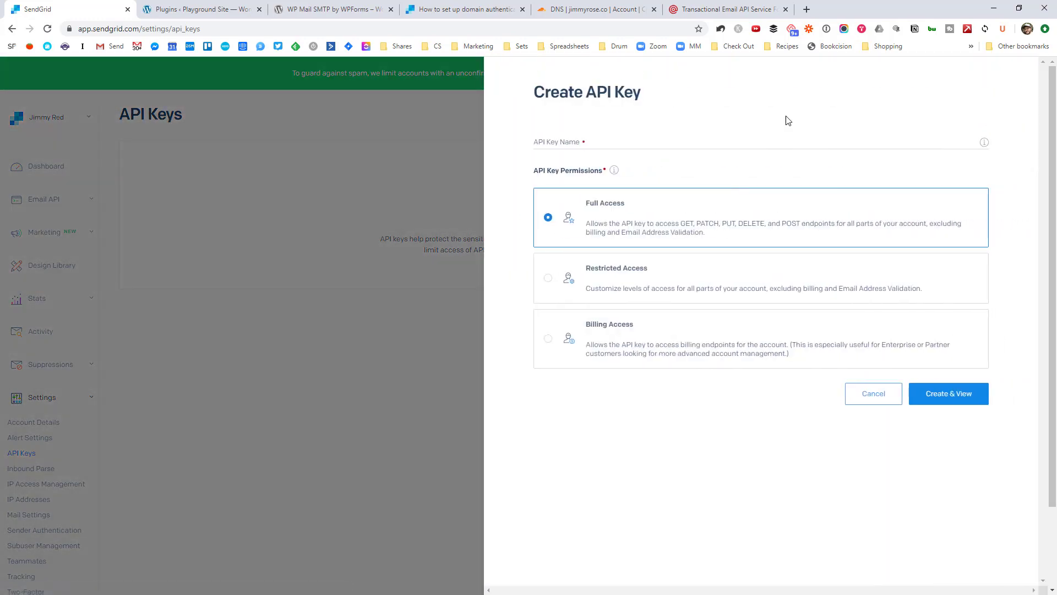
pyautogui.click(615, 139)
pyautogui.write('Jimm')
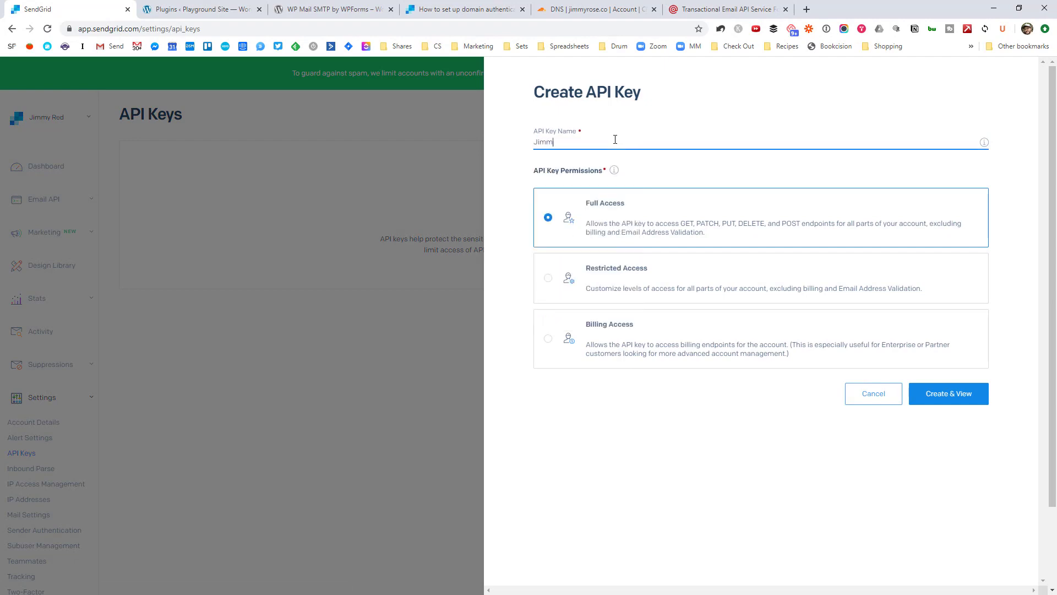
pyautogui.write('yRose')
pyautogui.write(' Conta')
pyautogui.write('ct Fo')
pyautogui.hotkey('ctrl', 'shift', 'Left')
pyautogui.hotkey('ctrl', 'shift', 'Left')
pyautogui.write('Website')
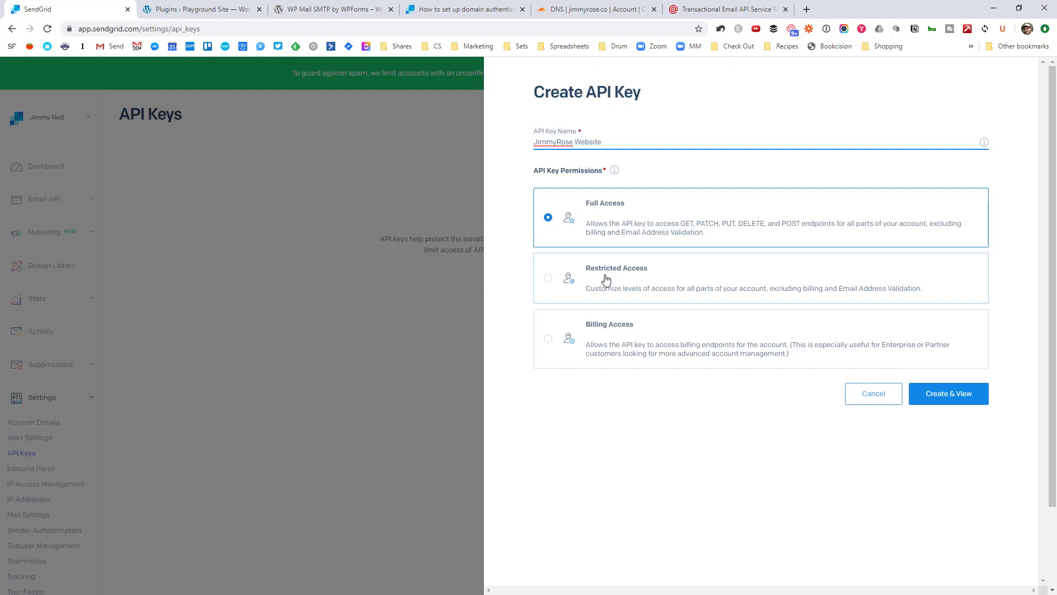
pyautogui.click(587, 282)
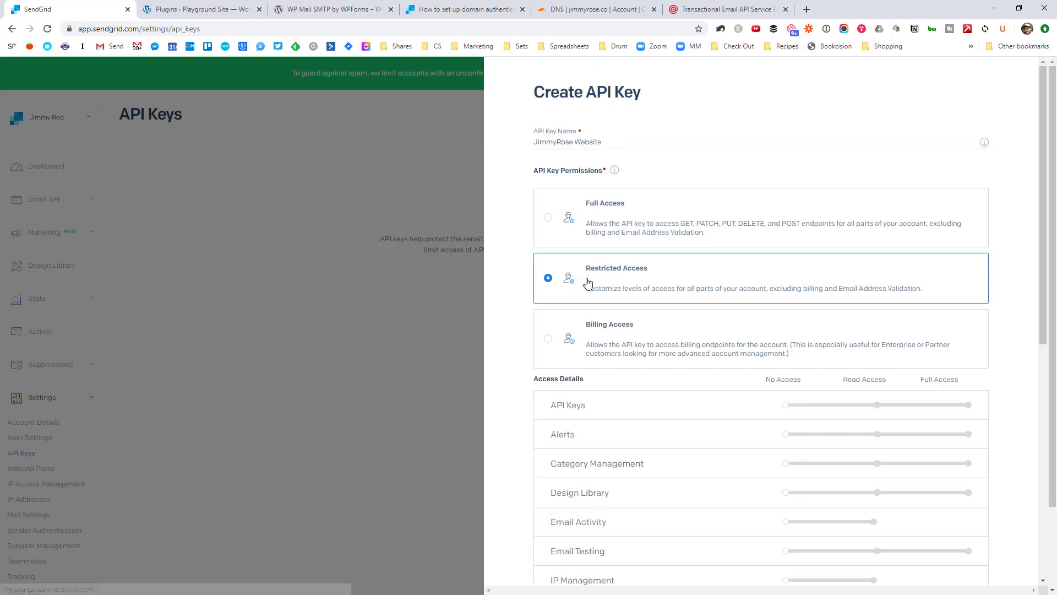
pyautogui.scroll(-5, 791, 276)
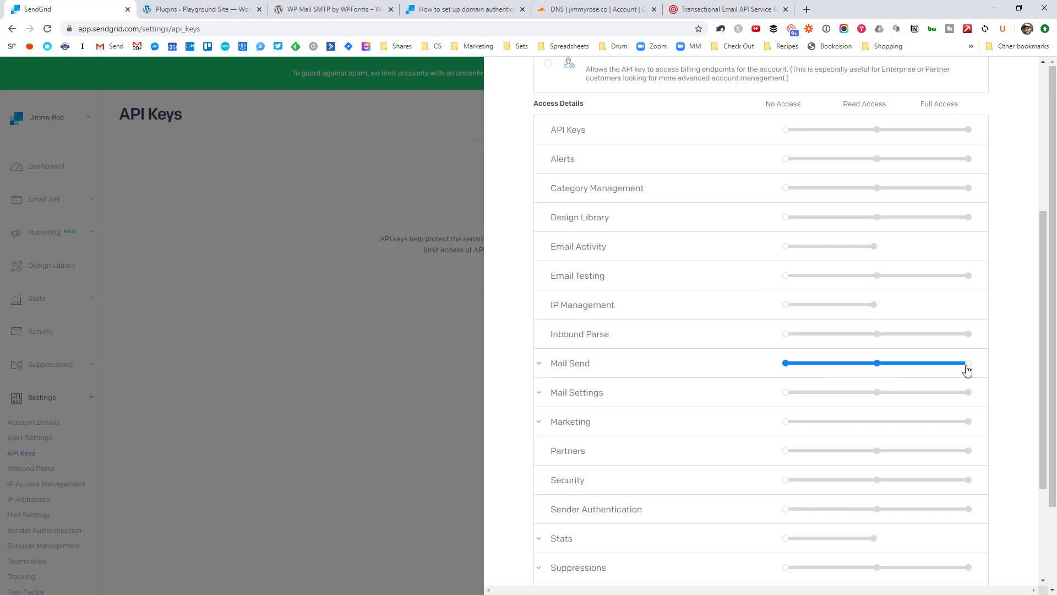
pyautogui.scroll(-3, 970, 385)
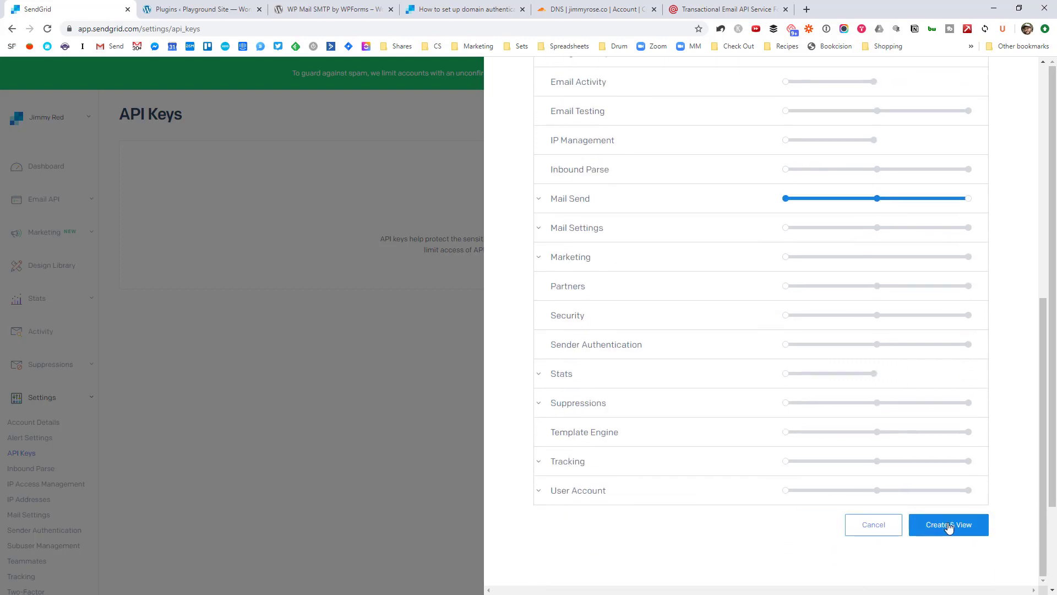
pyautogui.click(949, 525)
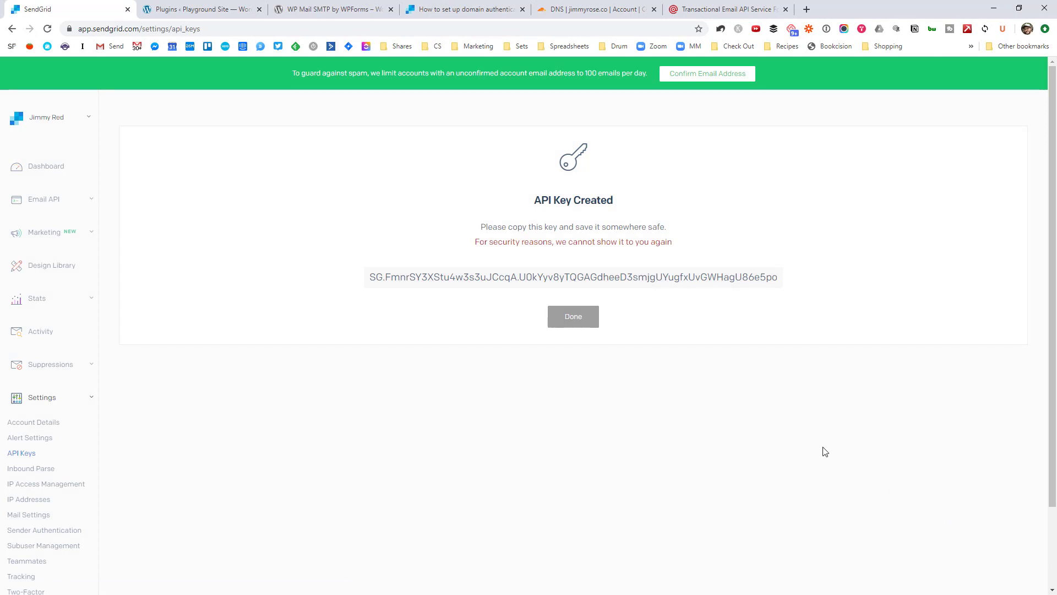
# Step: Copy the newly created SendGrid API key, then return to the WordPress Installed Plugins page
pyautogui.click(647, 282)
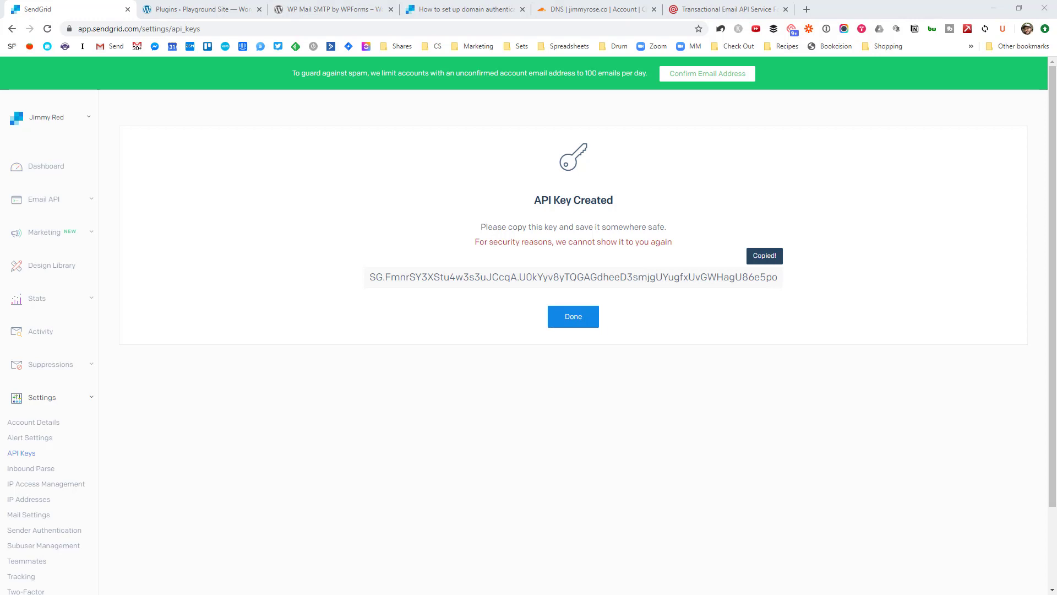
pyautogui.moveTo(487, 242); pyautogui.dragTo(681, 247)
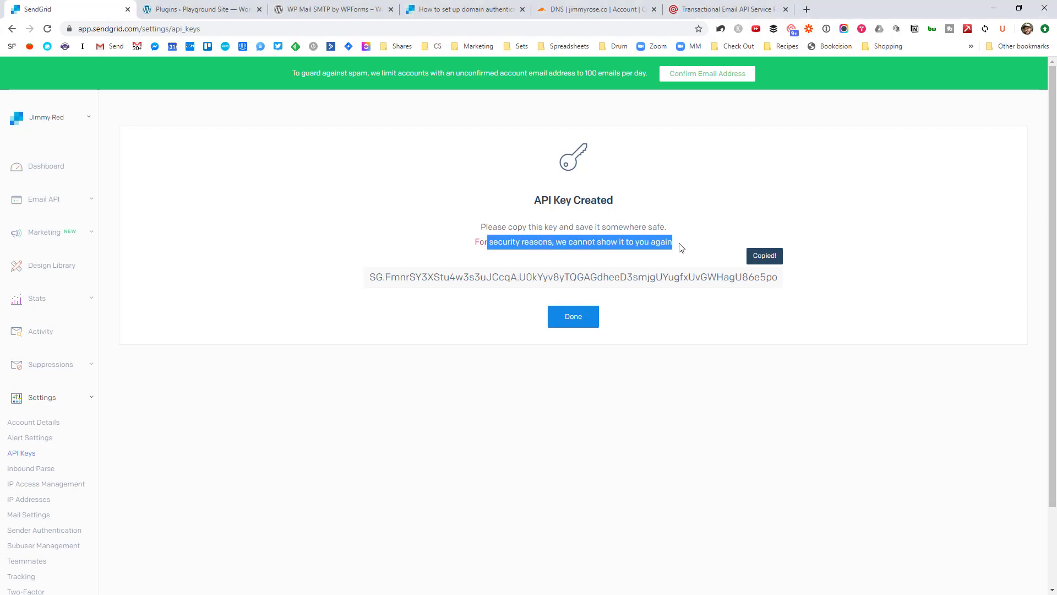
pyautogui.click(682, 247)
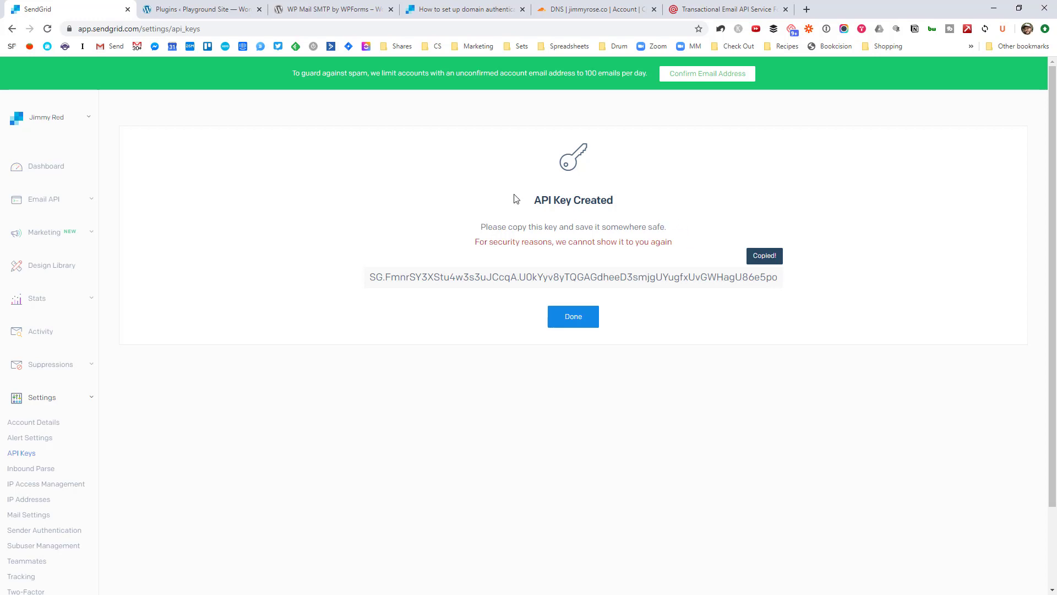
pyautogui.click(231, 8)
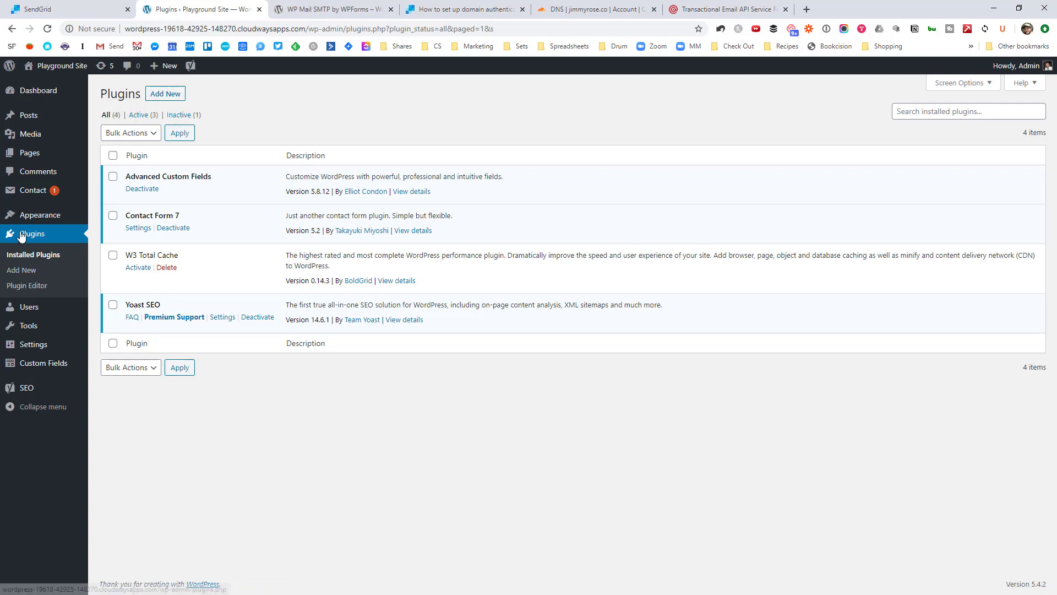
# Step: Start adding a new plugin and copy the name 'WP Mail SMTP' from its plugin page
pyautogui.click(164, 98)
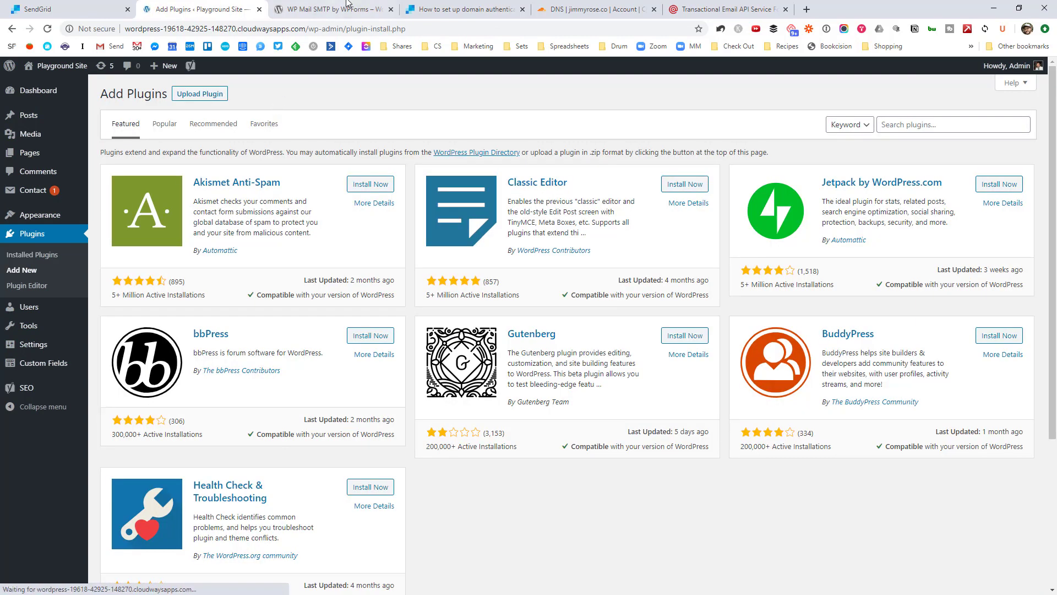
pyautogui.click(350, 7)
pyautogui.click(332, 385)
pyautogui.moveTo(332, 385); pyautogui.dragTo(432, 385)
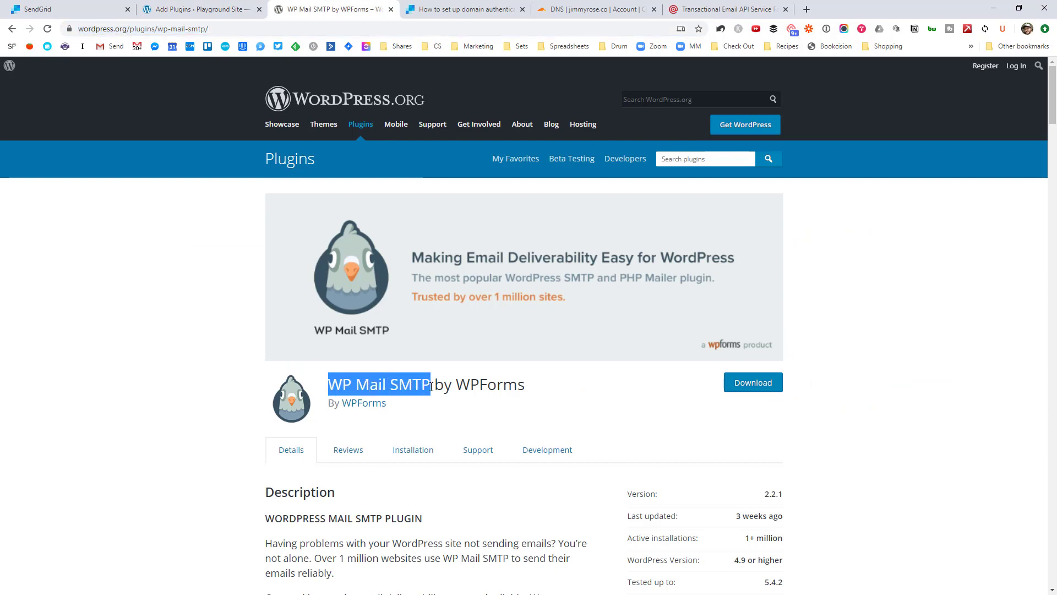
pyautogui.click(536, 394)
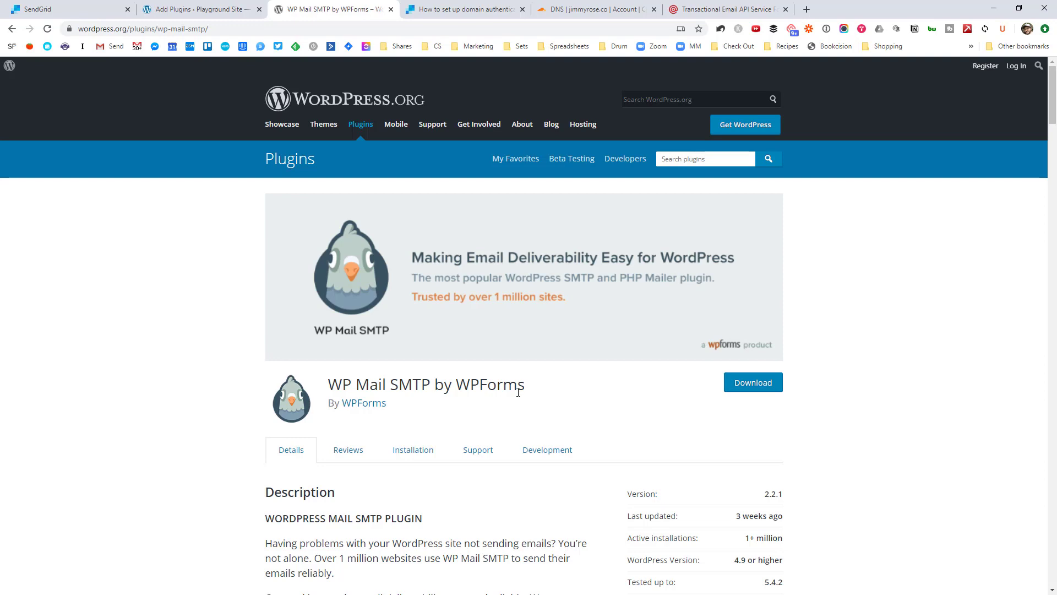
# Step: Search Add Plugins for 'WP Mail SMTP', then install and activate WP Mail SMTP by WPForms
pyautogui.click(216, 4)
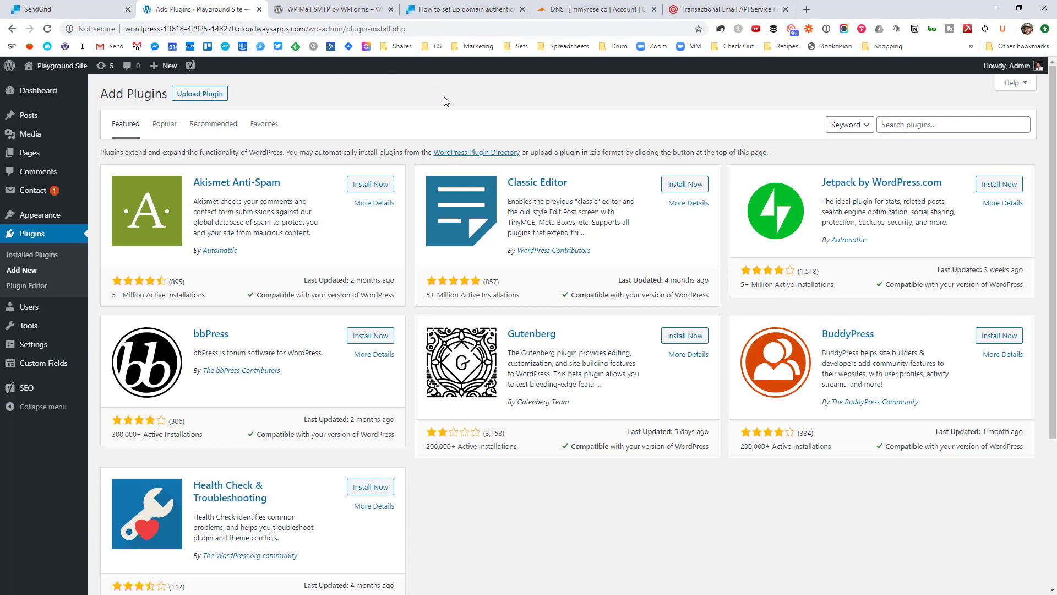
pyautogui.click(909, 124)
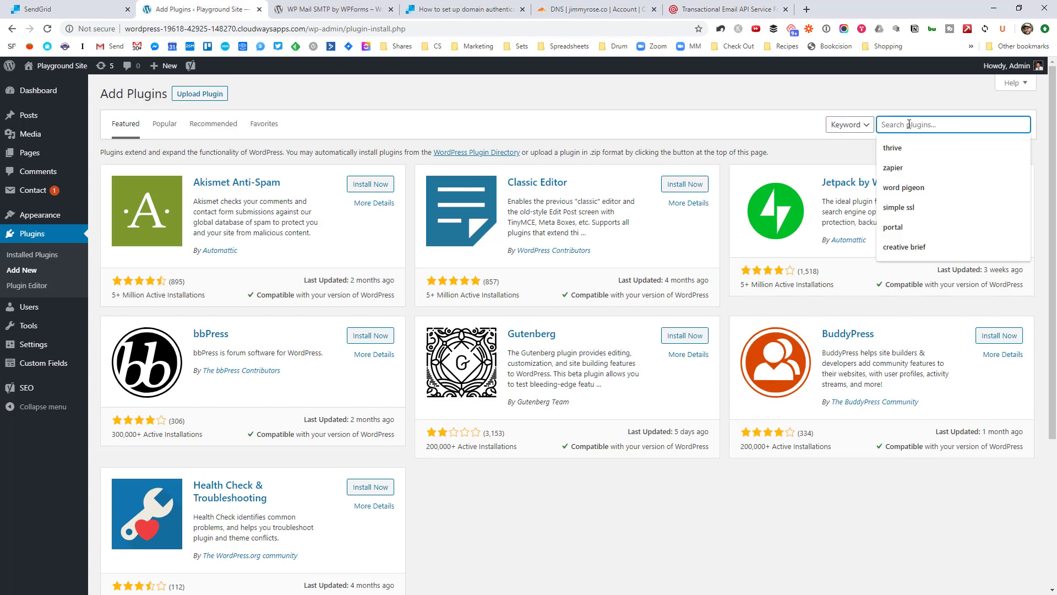
pyautogui.hotkey('ctrl', 'v')
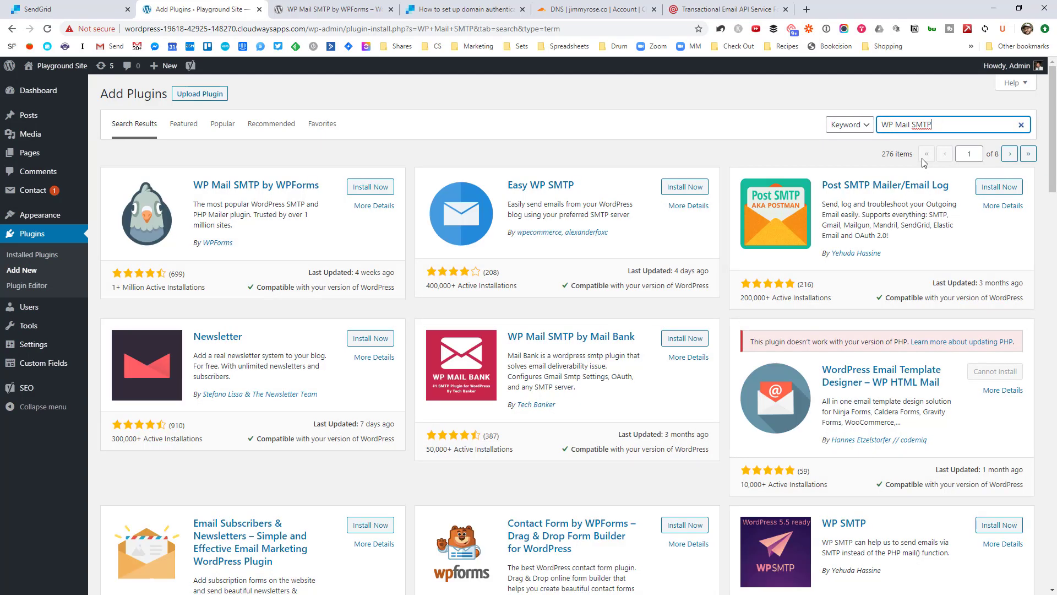
pyautogui.click(370, 187)
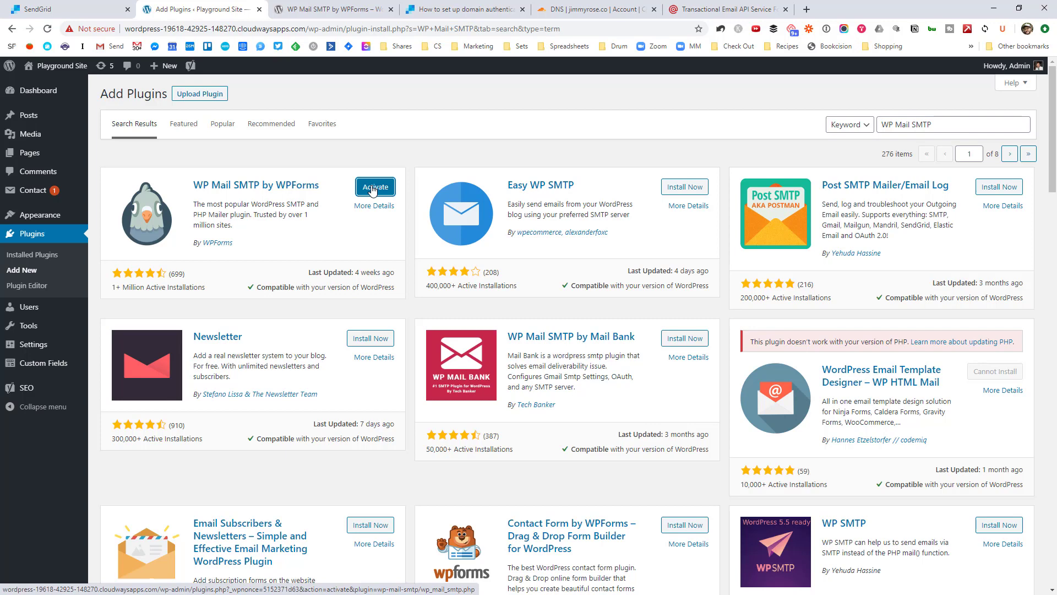
pyautogui.click(372, 188)
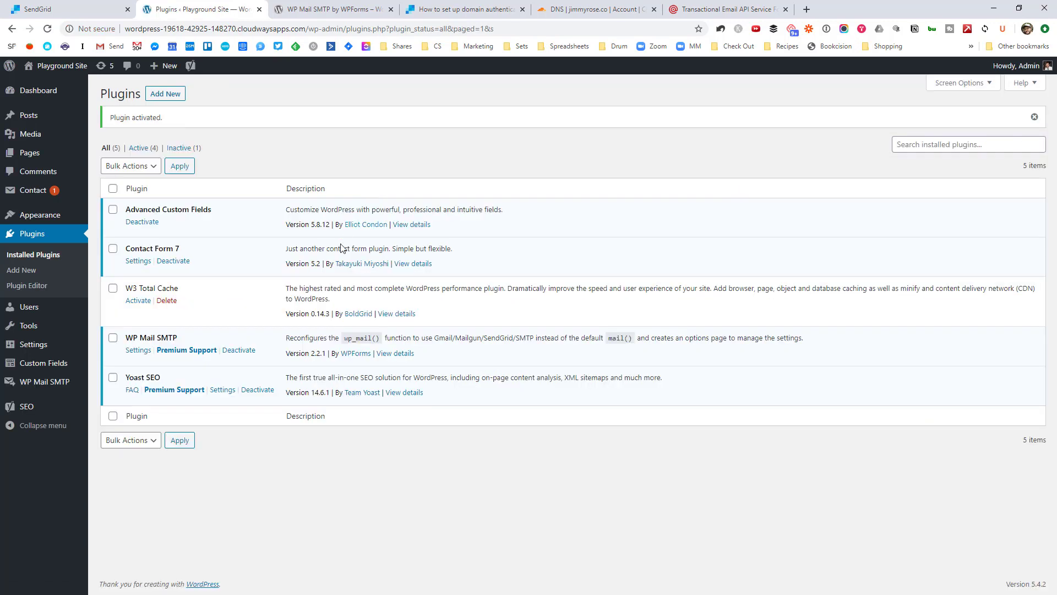
# Step: In WP Mail SMTP settings, replace the From Email with the owner's own address
pyautogui.click(137, 352)
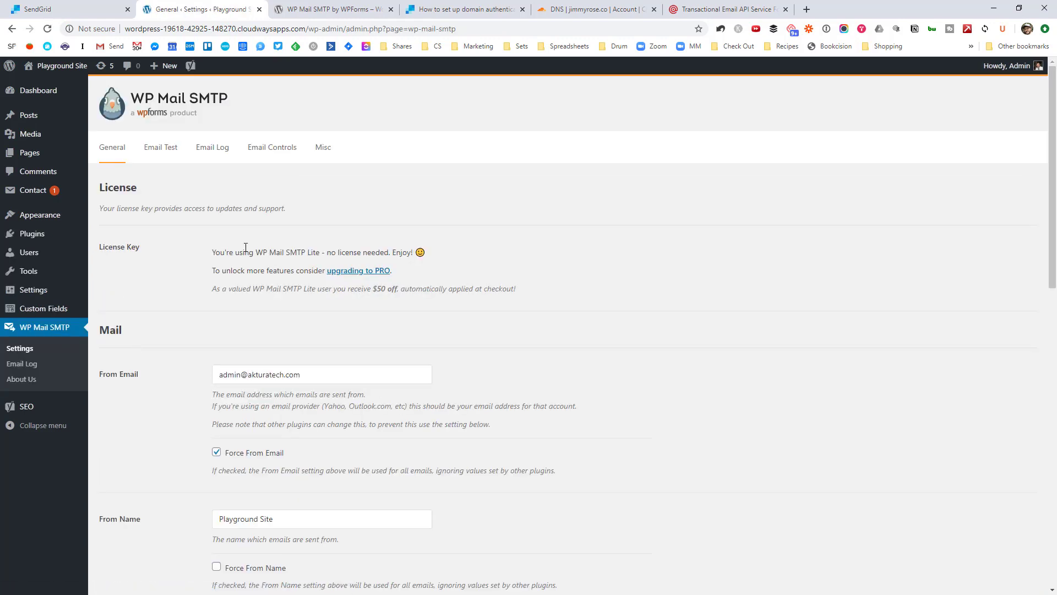
pyautogui.moveTo(245, 250); pyautogui.dragTo(266, 249)
pyautogui.click(461, 240)
pyautogui.scroll(-4, 461, 240)
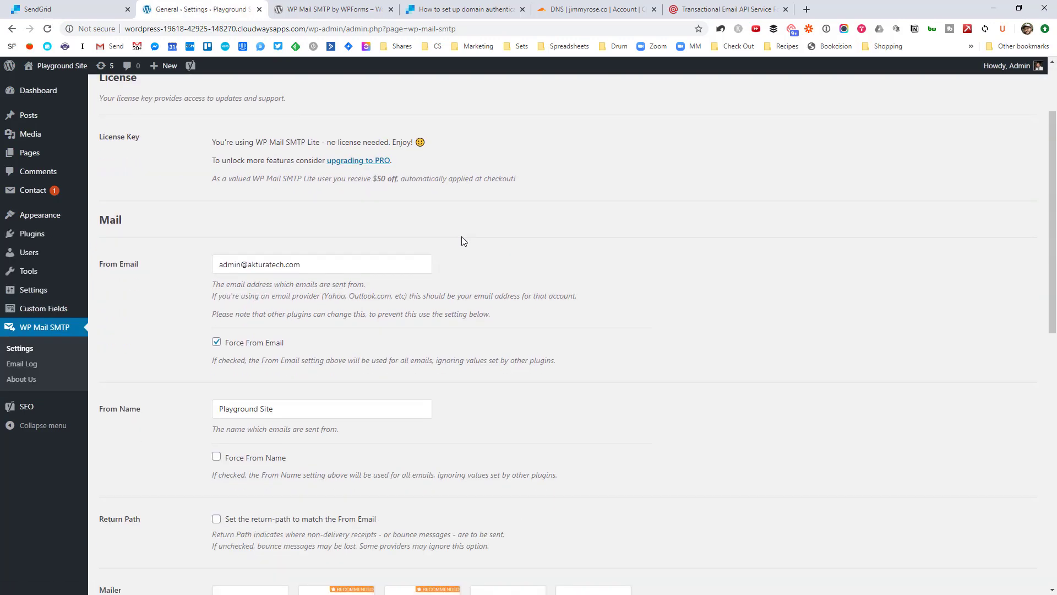
pyautogui.moveTo(321, 156); pyautogui.dragTo(198, 159)
pyautogui.click(199, 158)
pyautogui.moveTo(318, 155); pyautogui.dragTo(217, 152)
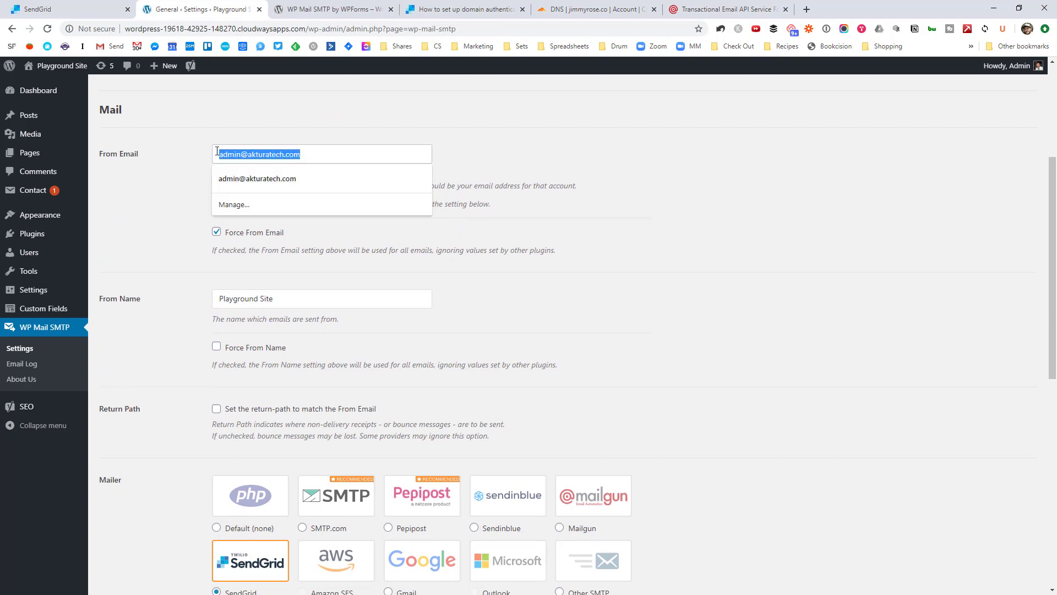
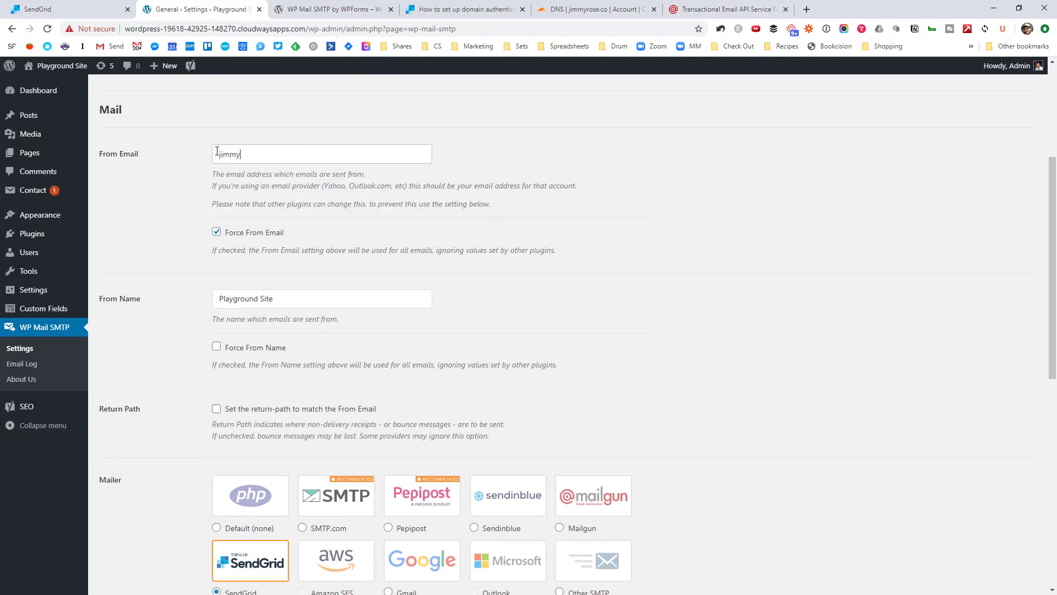
pyautogui.click(199, 178)
# Step: Check the From Email's domain and keep 'Playground Site' as the From Name
pyautogui.moveTo(246, 156); pyautogui.dragTo(323, 154)
pyautogui.click(324, 154)
pyautogui.doubleClick(270, 157)
pyautogui.moveTo(294, 154); pyautogui.dragTo(246, 146)
pyautogui.tripleClick(285, 295)
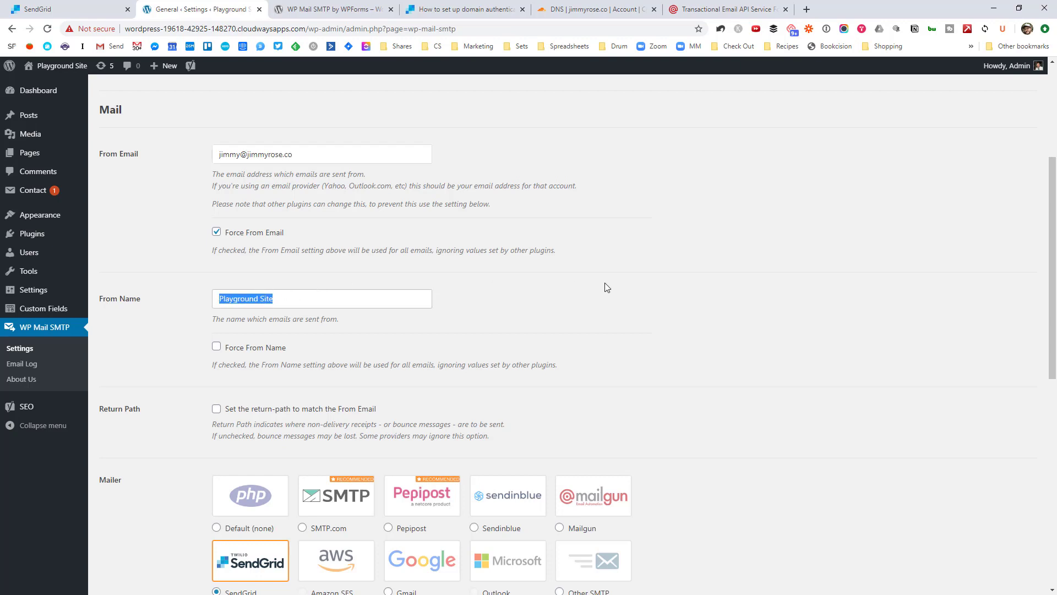
pyautogui.click(354, 302)
pyautogui.moveTo(296, 298); pyautogui.dragTo(201, 301)
pyautogui.click(299, 300)
pyautogui.moveTo(276, 301); pyautogui.dragTo(204, 302)
# Step: Replace the old SendGrid API key with the newly copied key and save the WP Mail SMTP settings
pyautogui.scroll(-2, 660, 301)
pyautogui.click(650, 253)
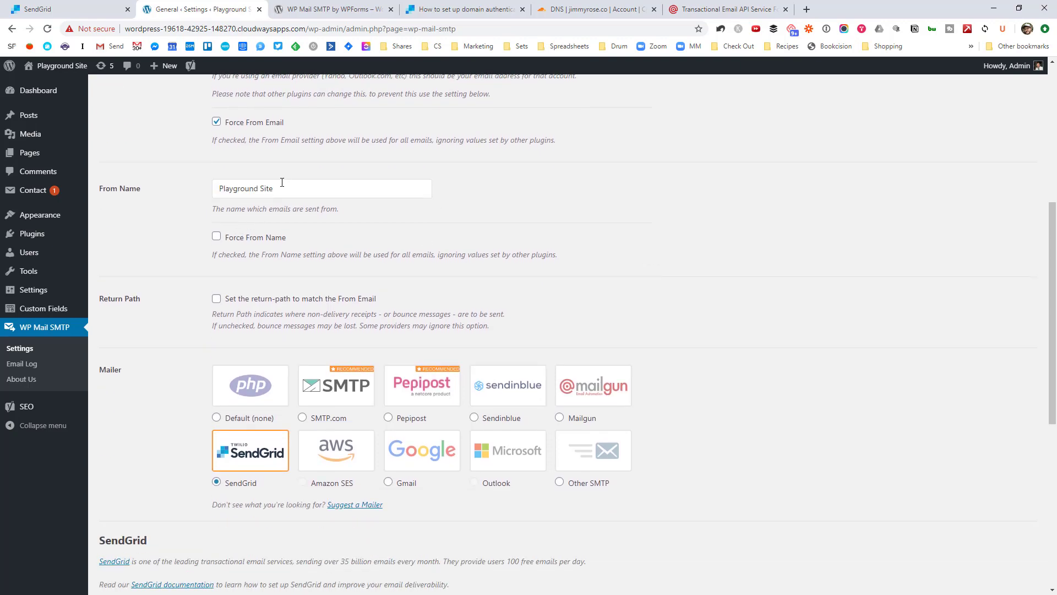
pyautogui.scroll(-2, 741, 248)
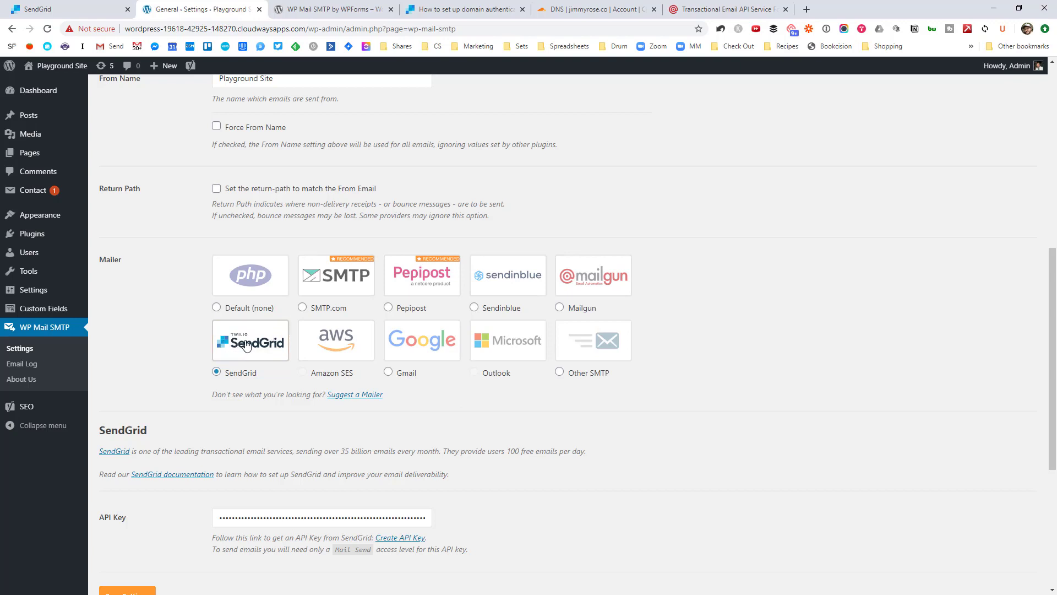
pyautogui.scroll(-2, 246, 345)
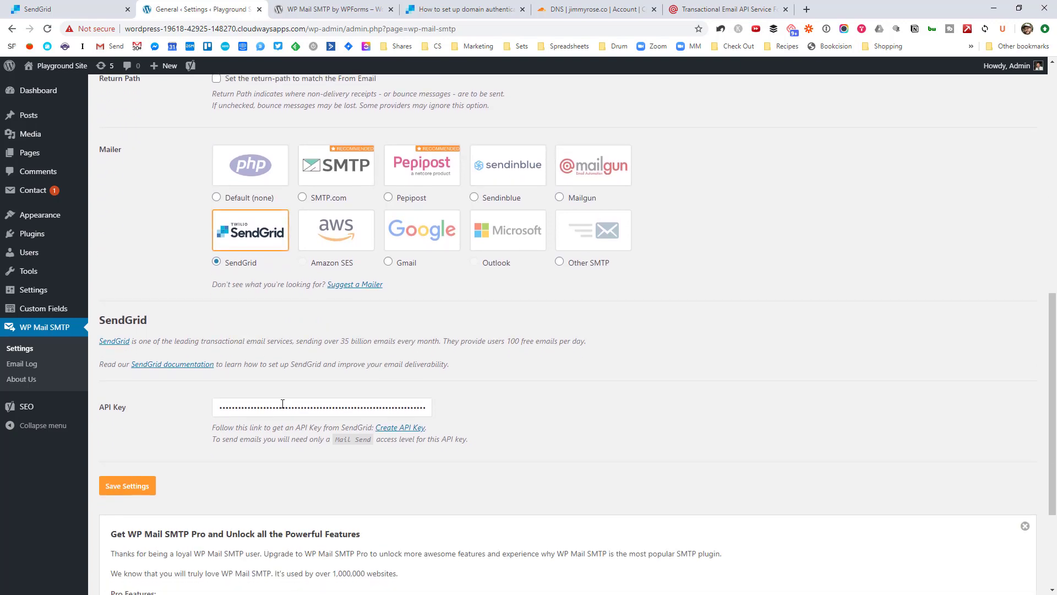
pyautogui.click(283, 404)
pyautogui.hotkey('ctrl', 'a')
pyautogui.press('BackSpace')
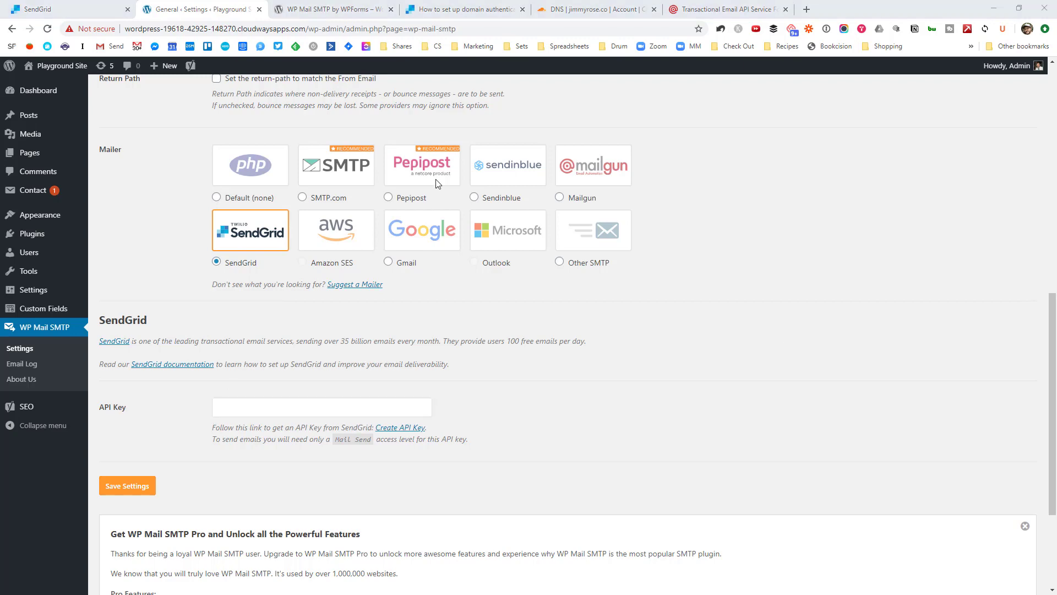
pyautogui.click(36, 7)
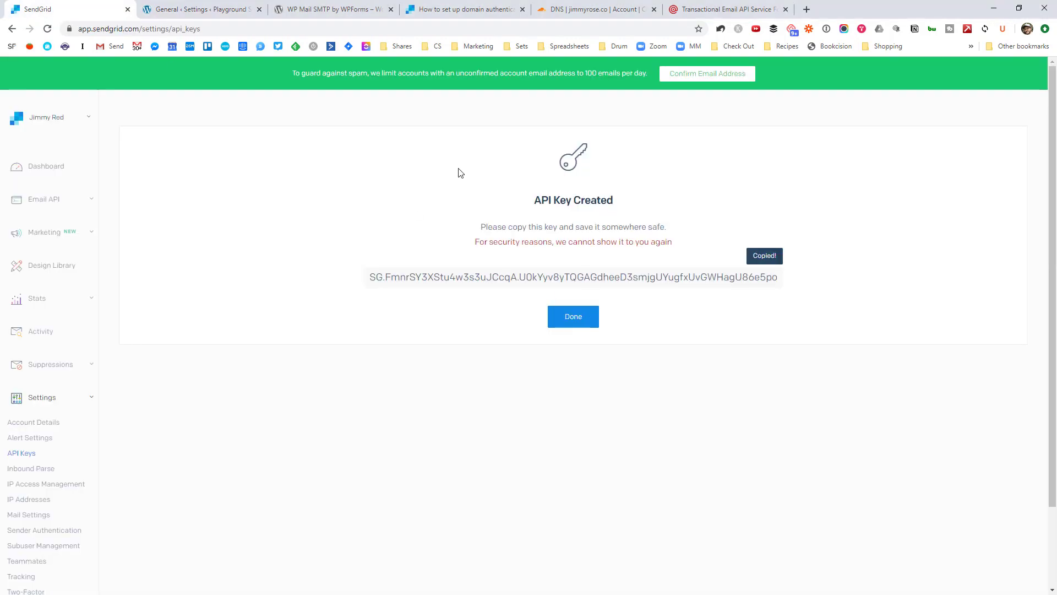
pyautogui.click(242, 8)
pyautogui.hotkey('ctrl', 'v')
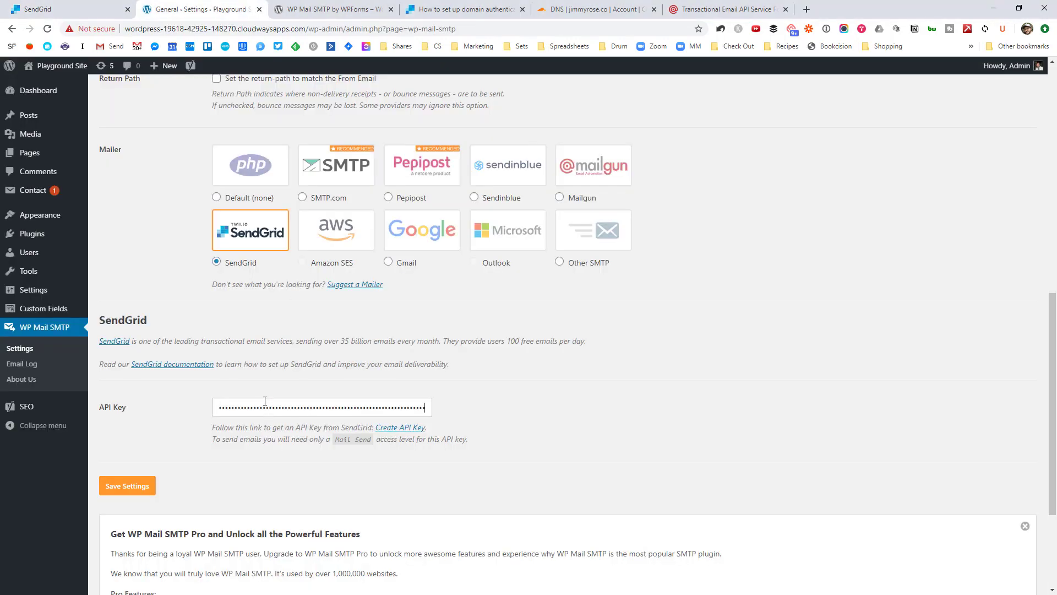
pyautogui.click(135, 487)
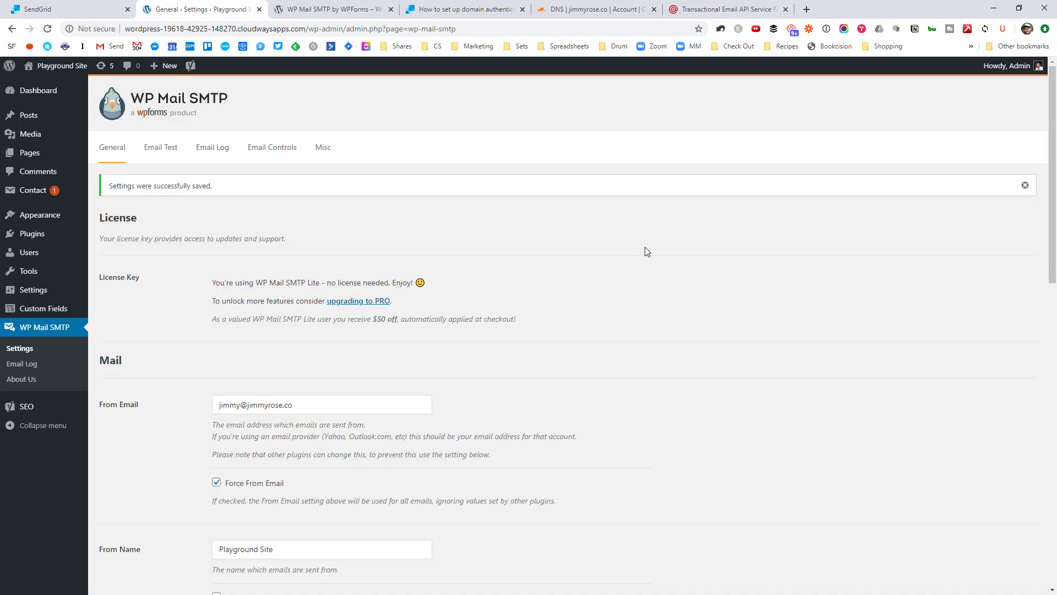
# Step: Send an HTML test email from the Email Test tab to the default Send To address
pyautogui.click(159, 150)
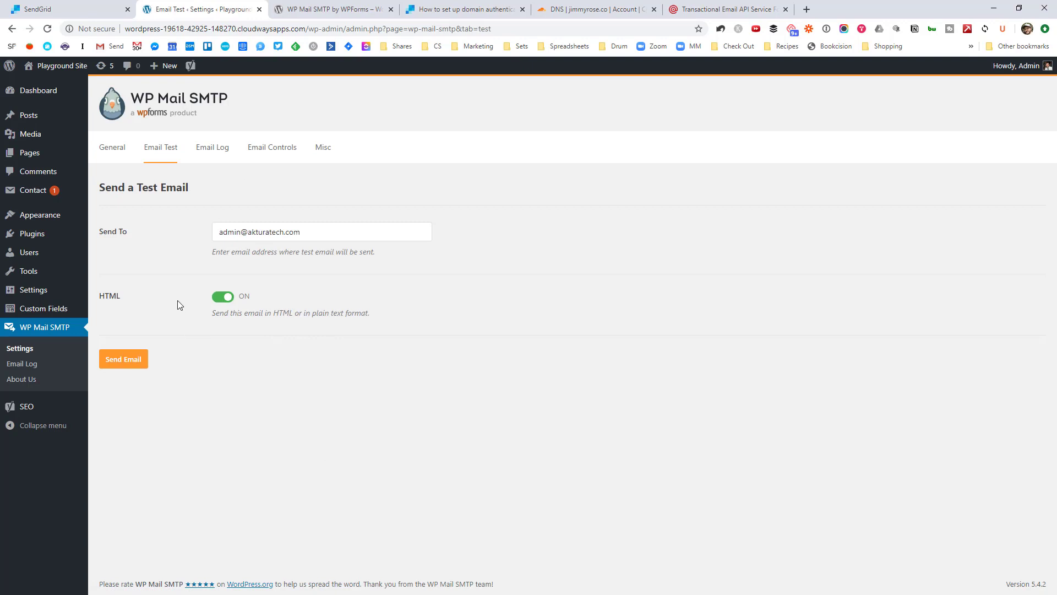
pyautogui.click(134, 360)
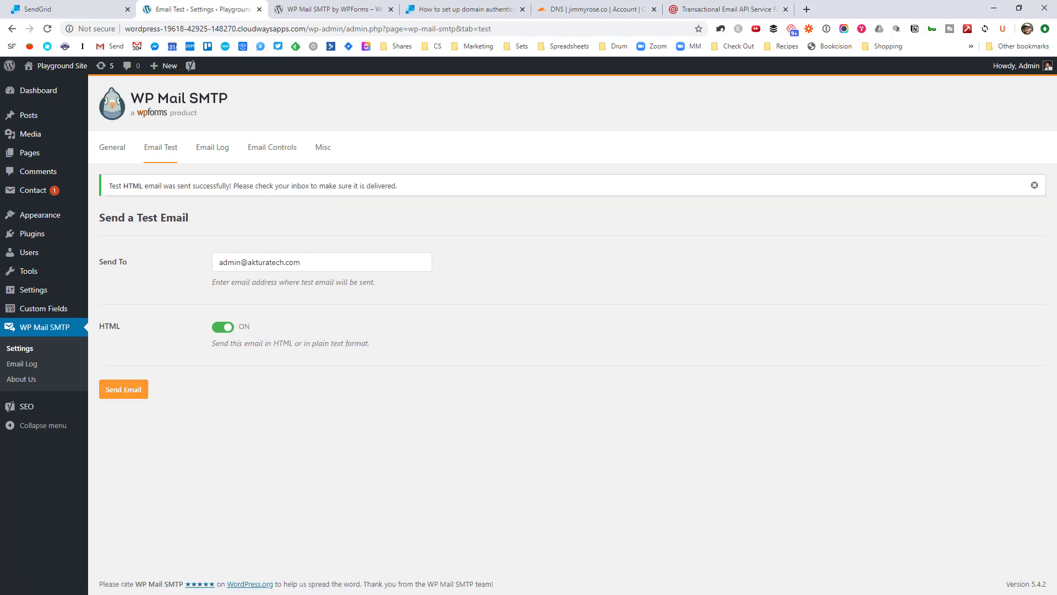
pyautogui.moveTo(1056, 99); pyautogui.dragTo(468, 99)
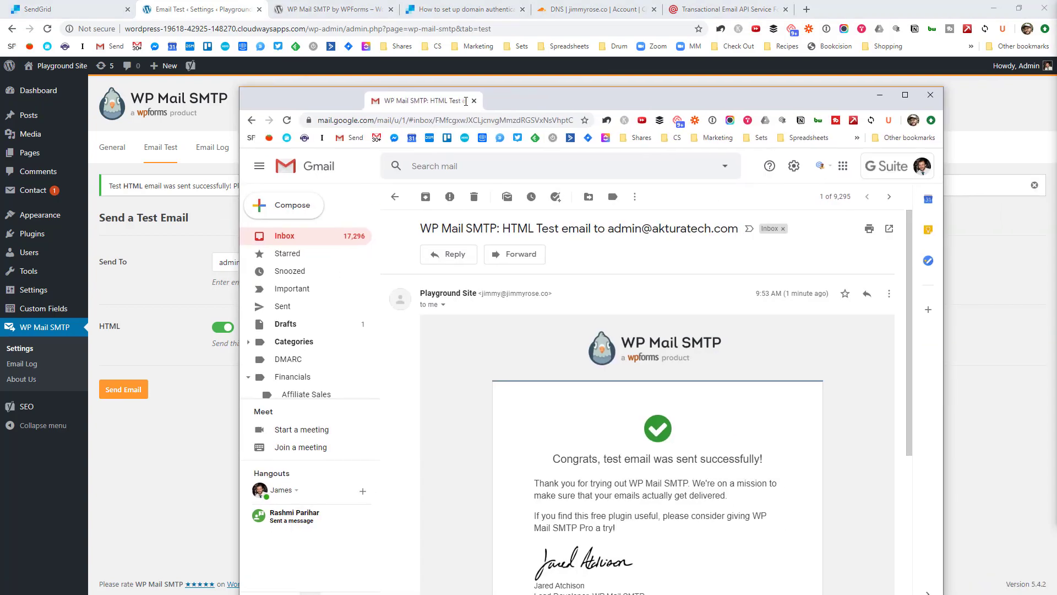
# Step: Maximize Gmail, read the test email's success message, then close Gmail
pyautogui.doubleClick(529, 104)
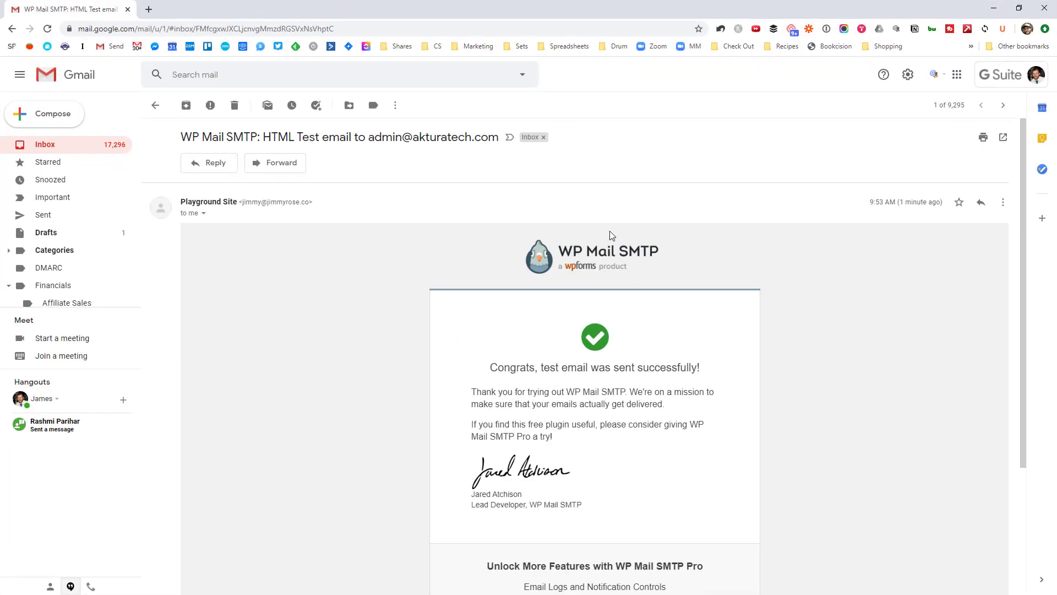
pyautogui.moveTo(496, 366); pyautogui.dragTo(692, 406)
pyautogui.click(693, 406)
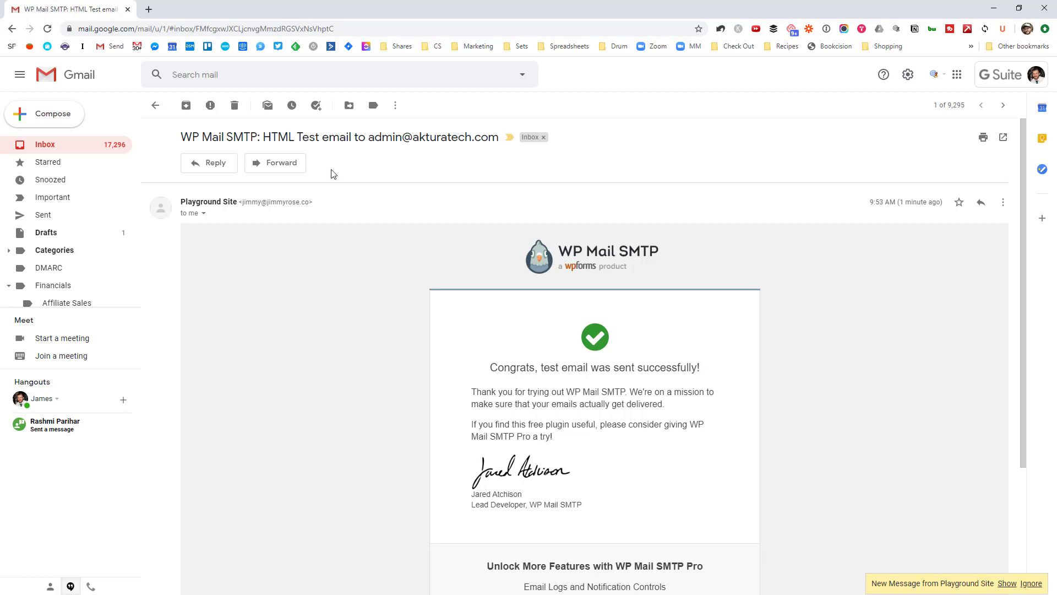
pyautogui.scroll(-2, 402, 319)
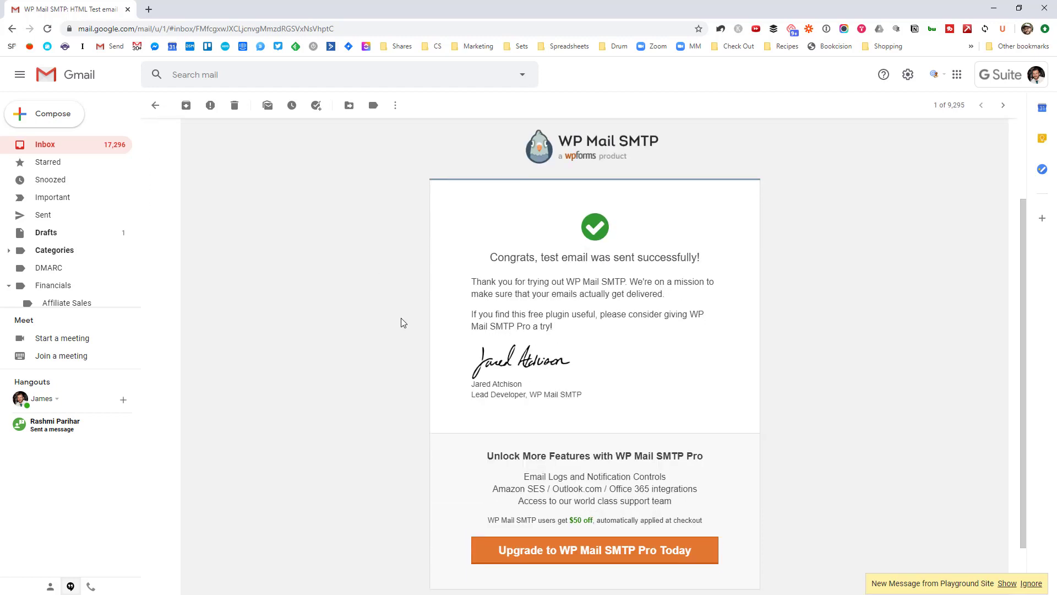
pyautogui.scroll(2, 401, 319)
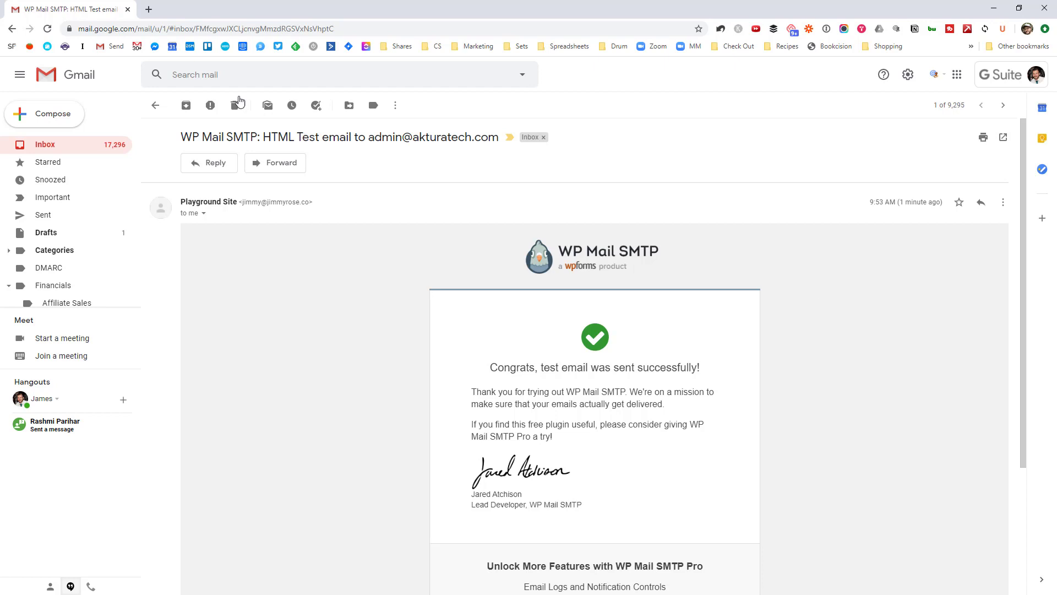
pyautogui.click(127, 10)
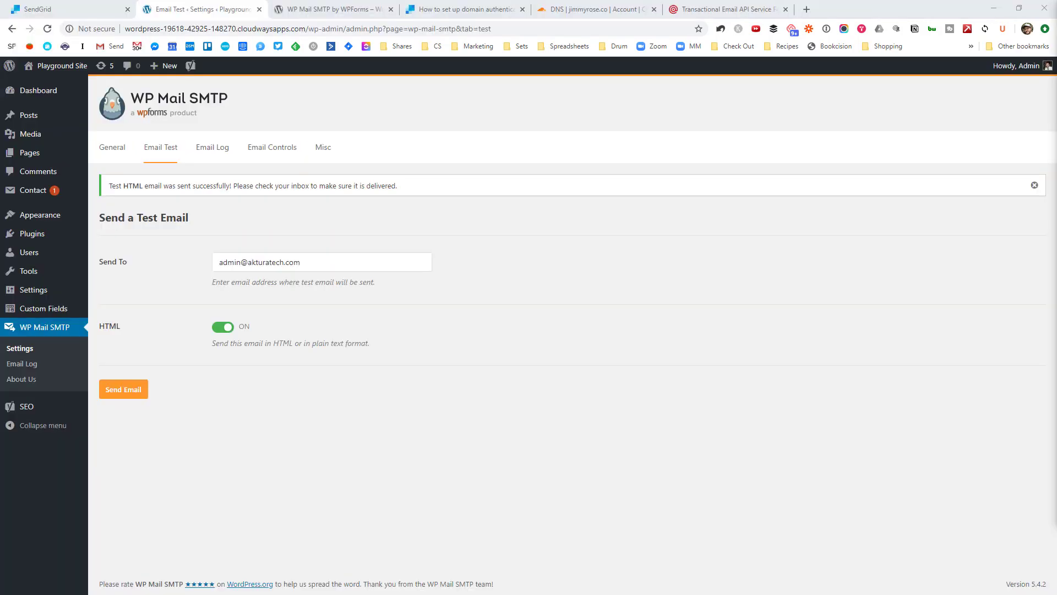